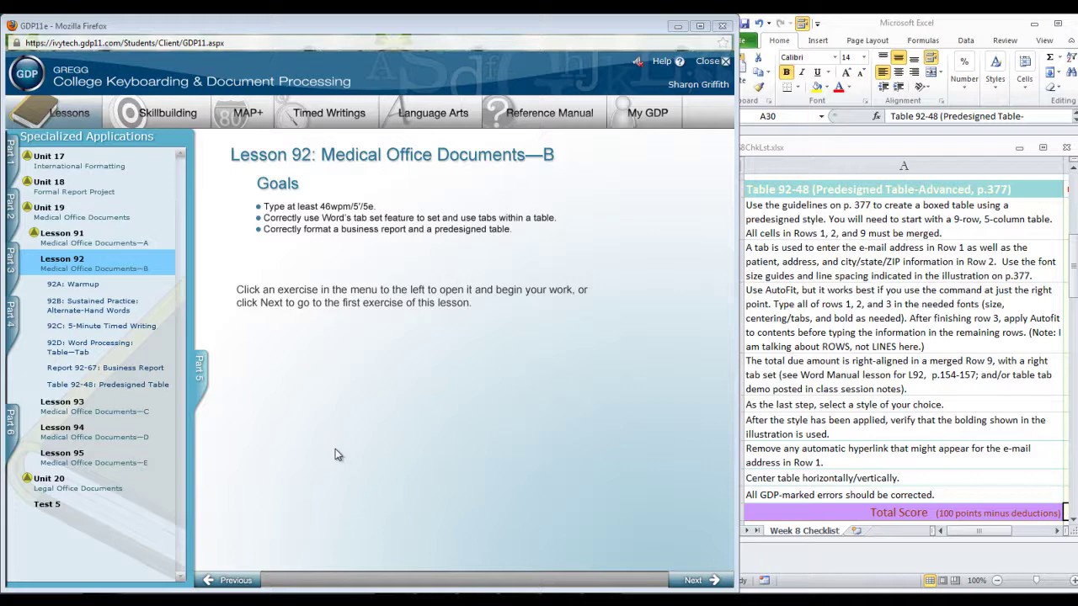
# Open the Lesson 92D Word Processing: Table—Tab exercise
pyautogui.click(122, 357)
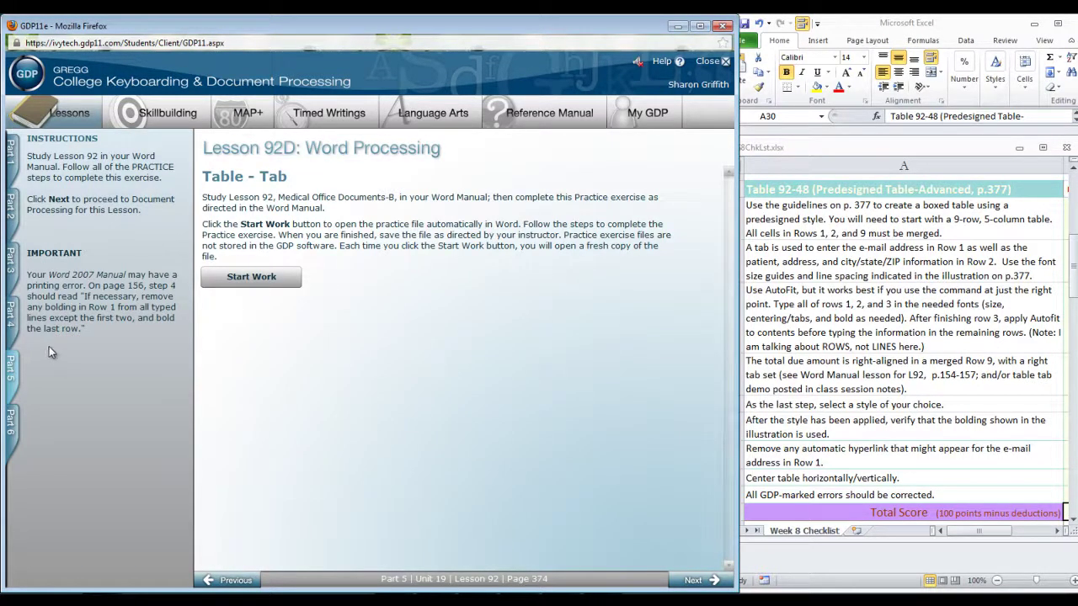
# Open the Table 92-48: Predesigned Table assignment
pyautogui.click(59, 385)
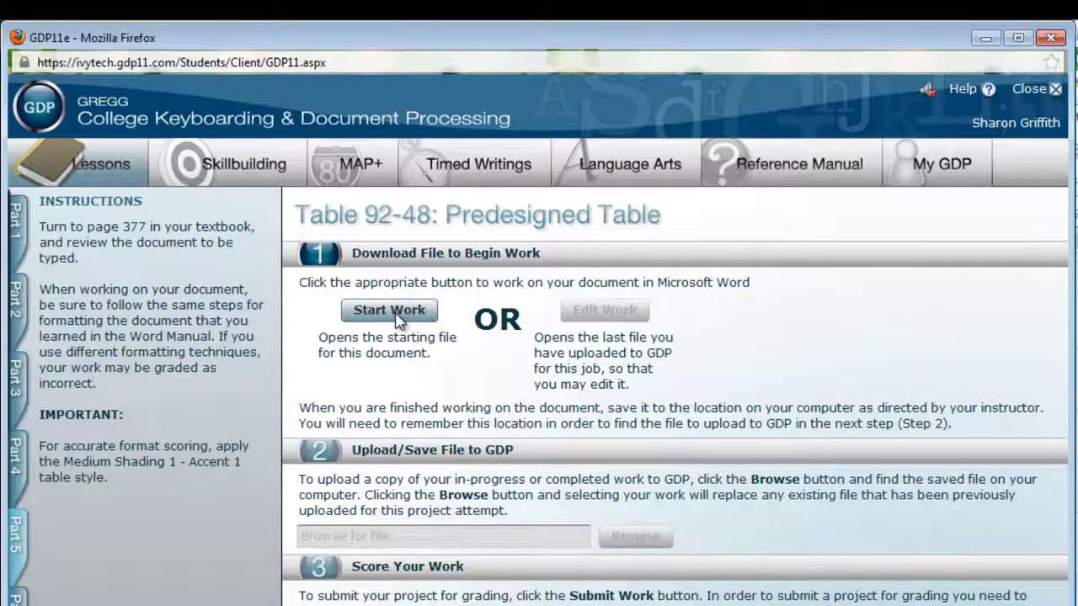
# Open the starting document in Word and insert a blank 5-column, 9-row table
pyautogui.click(393, 241)
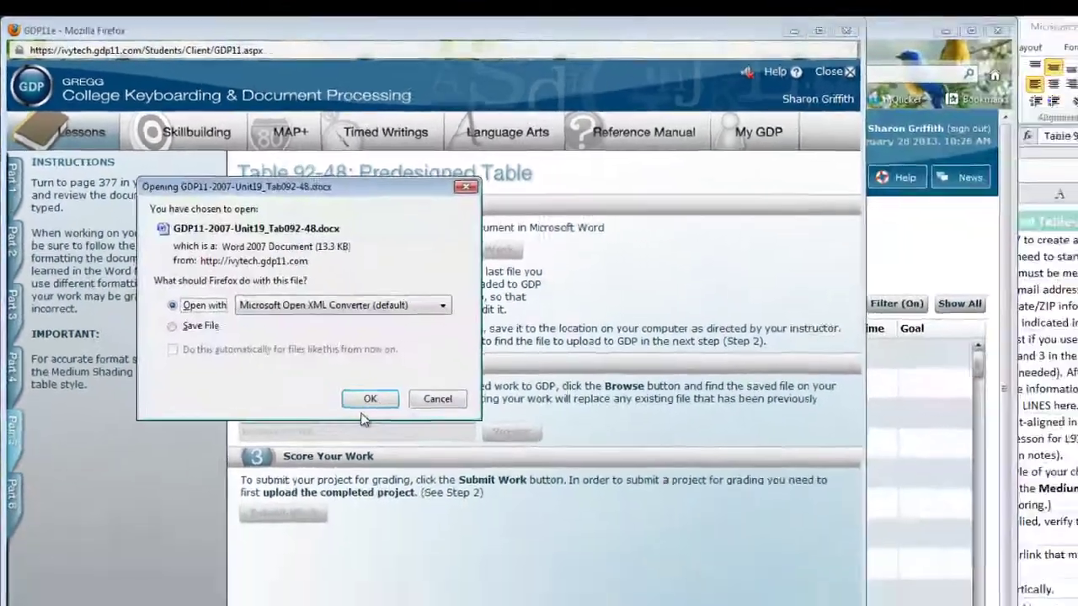
pyautogui.click(369, 399)
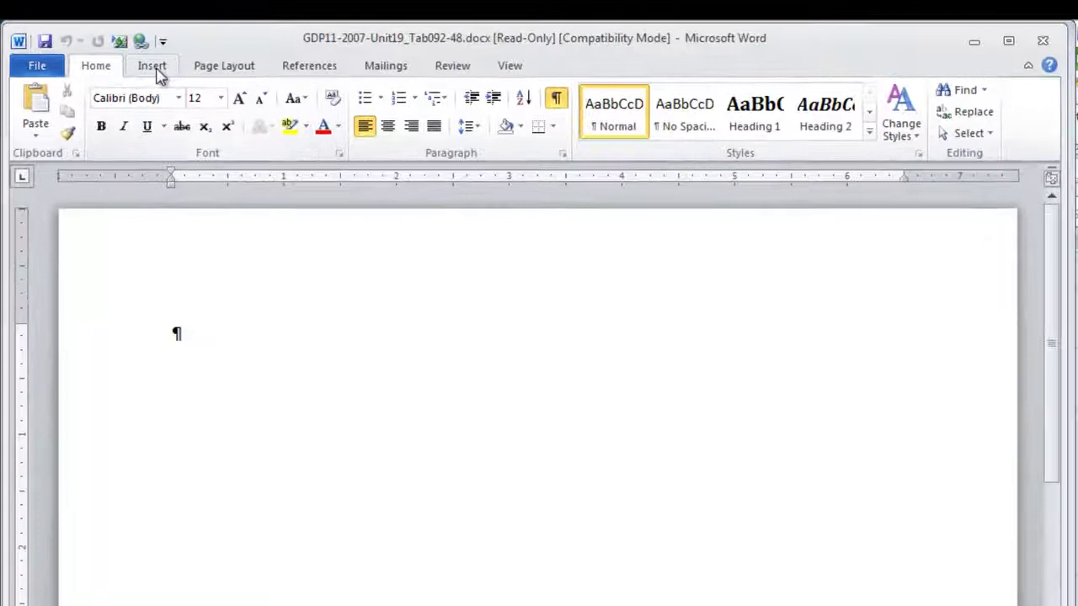
pyautogui.click(159, 73)
pyautogui.click(132, 130)
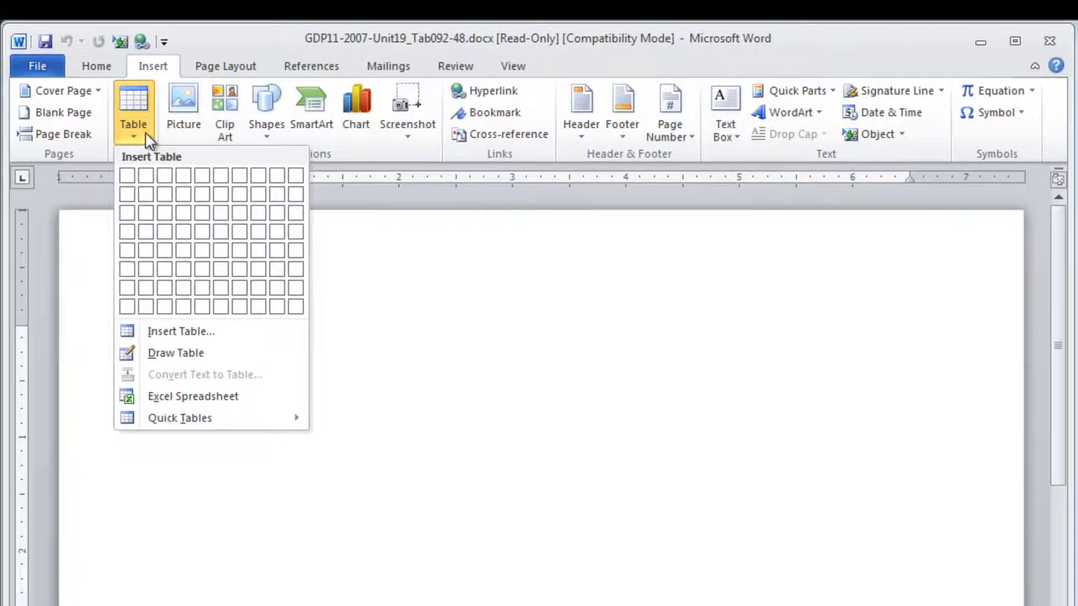
pyautogui.click(178, 331)
pyautogui.press('Tab')
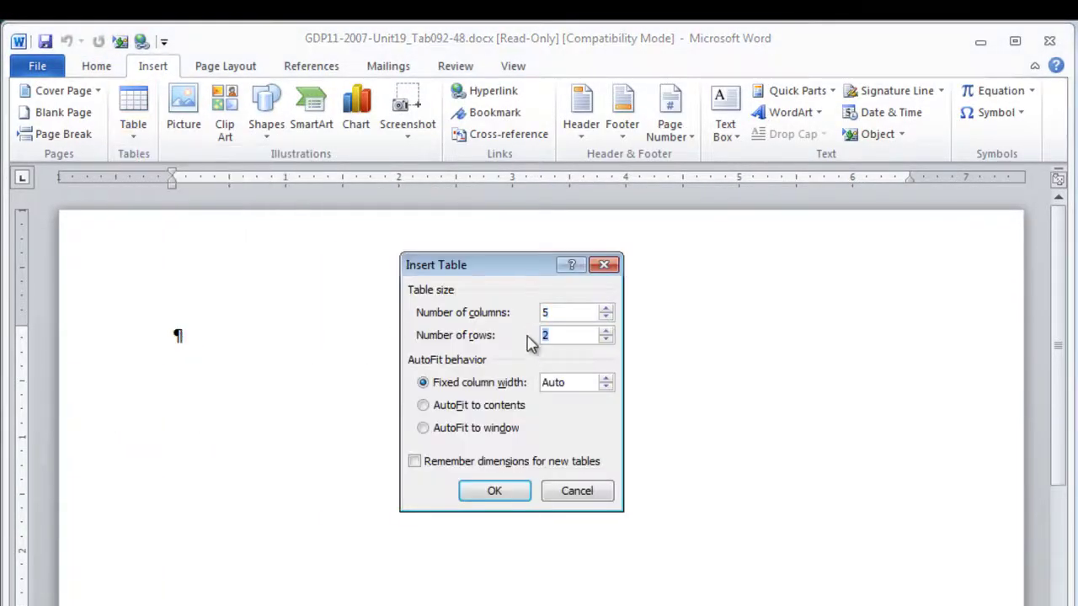
pyautogui.write('9')
pyautogui.click(493, 491)
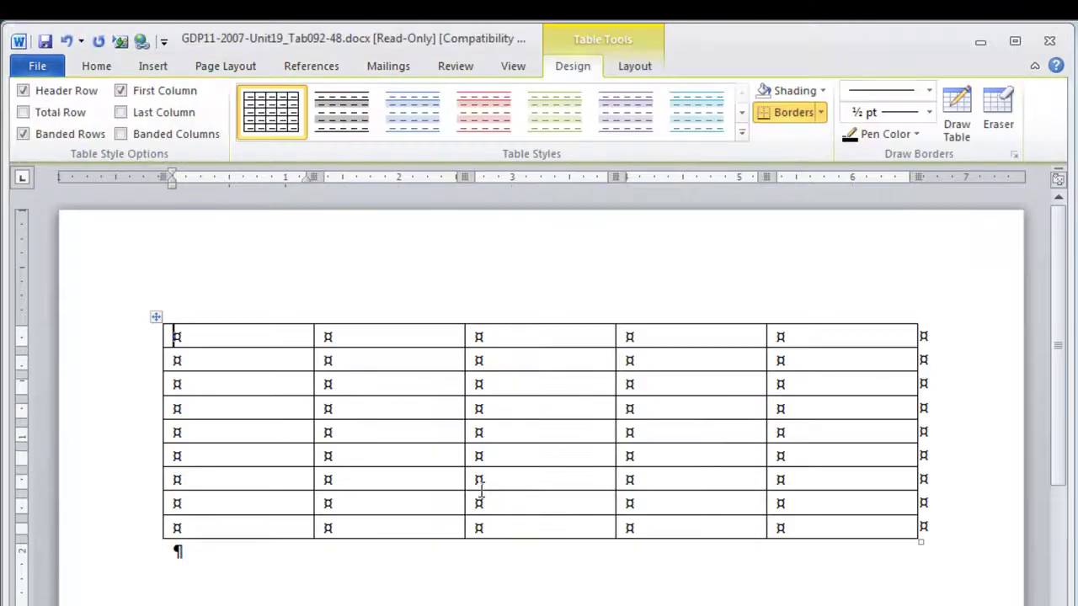
# Merge all five cells of the table's first row into one cell
pyautogui.click(143, 345)
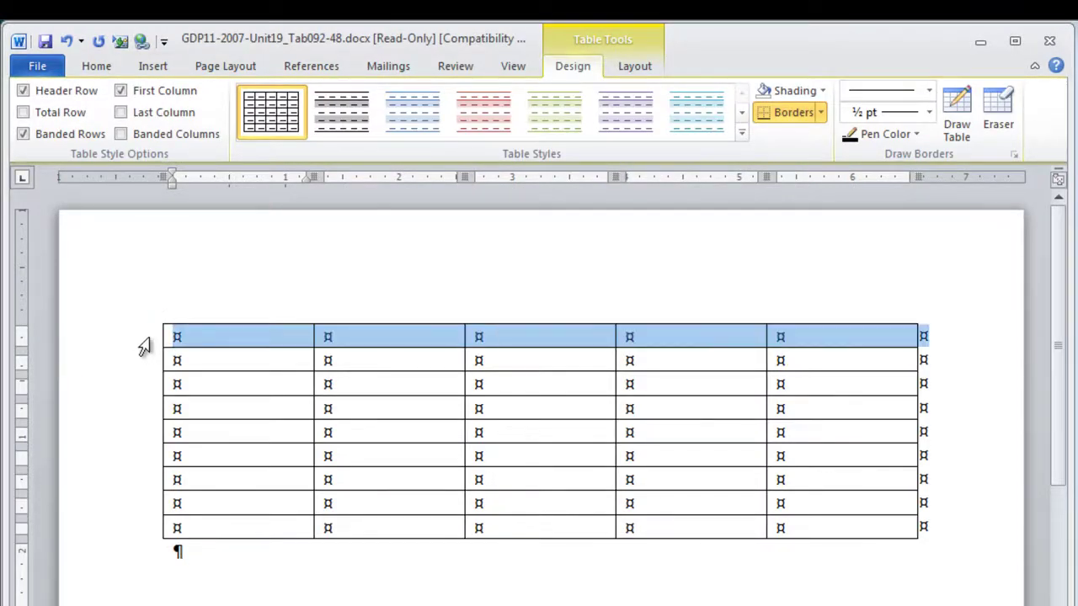
pyautogui.rightClick(237, 345)
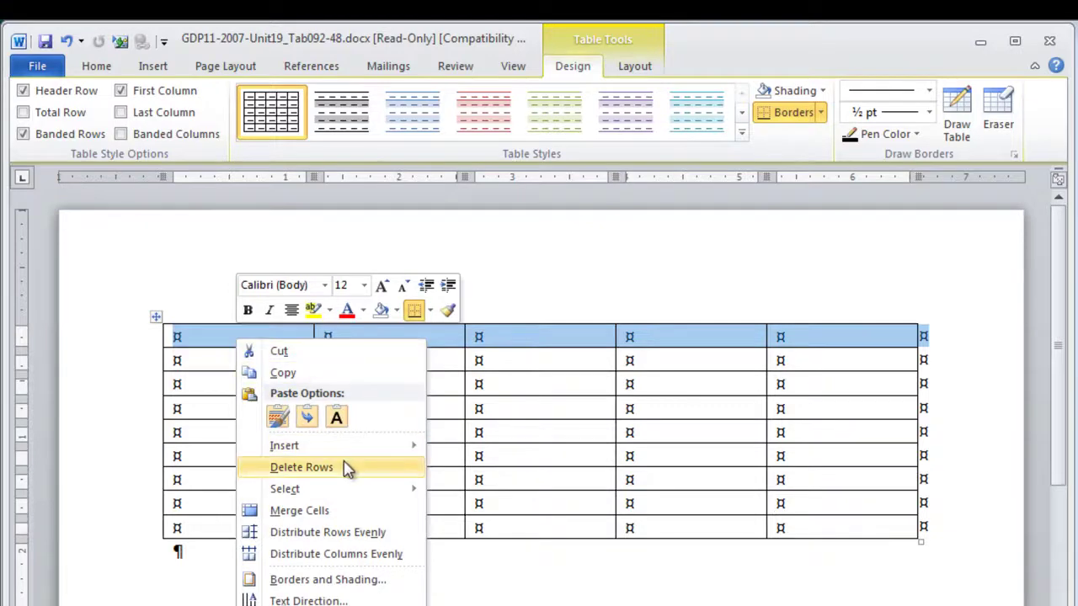
pyautogui.click(318, 514)
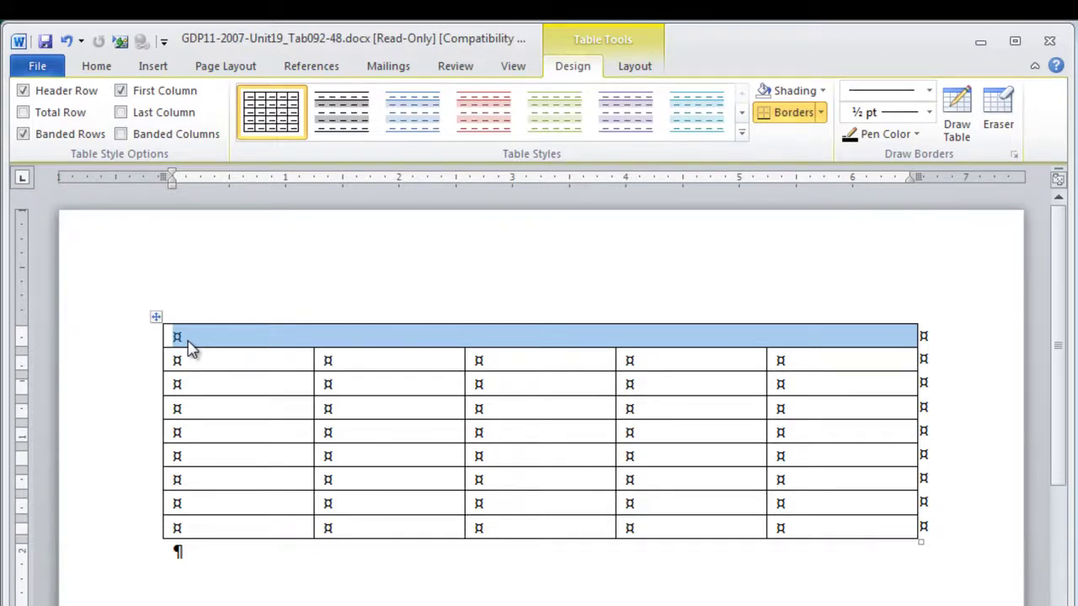
pyautogui.click(190, 349)
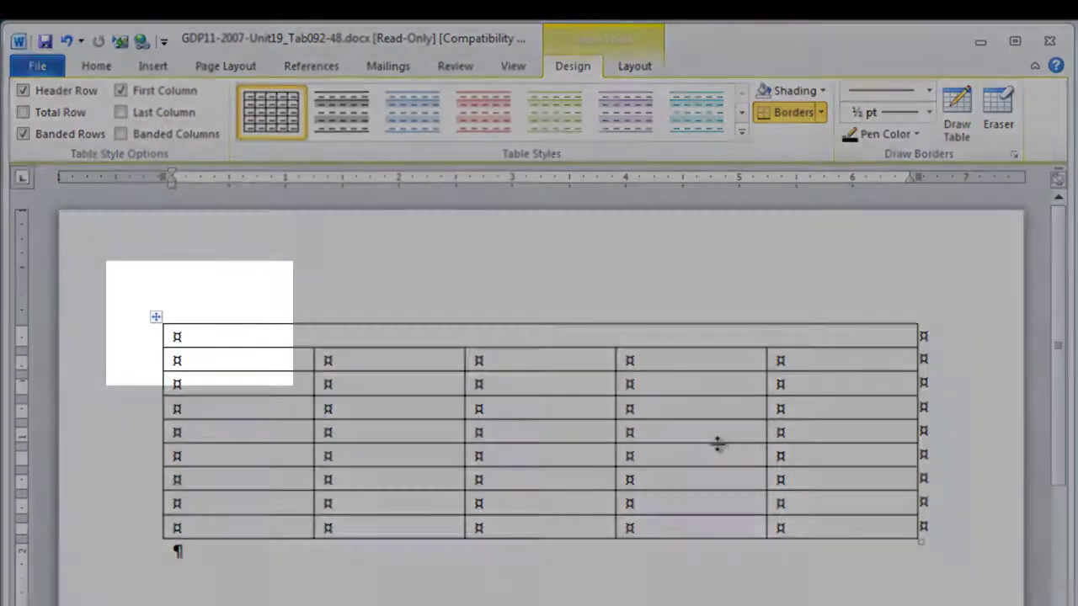
# Make the merged top cell two lines tall, undoing the paragraph added above the table
pyautogui.press('Return')
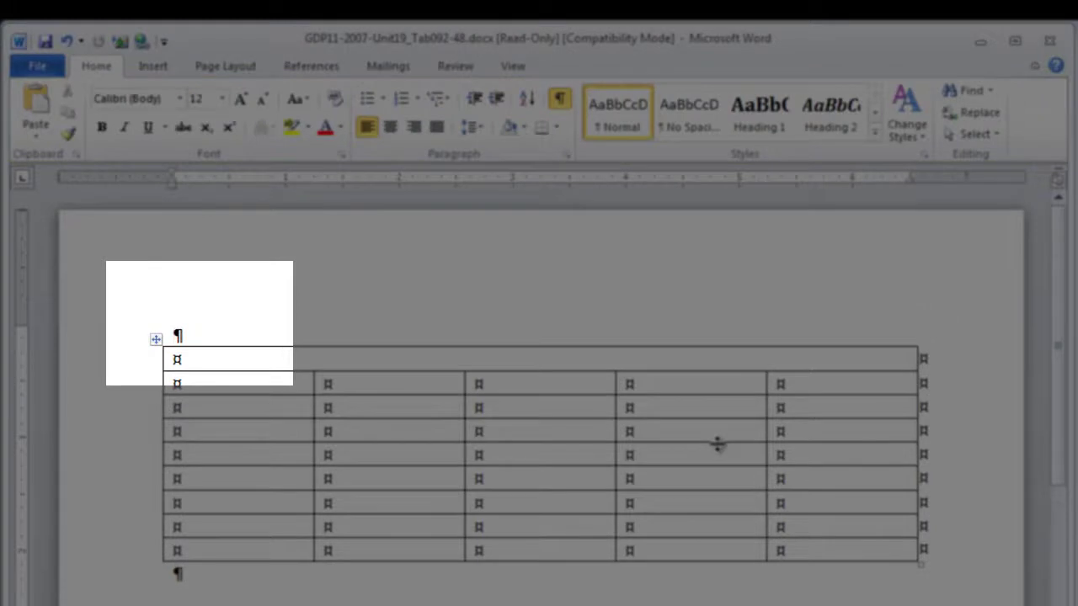
pyautogui.hotkey('ctrl', 'z')
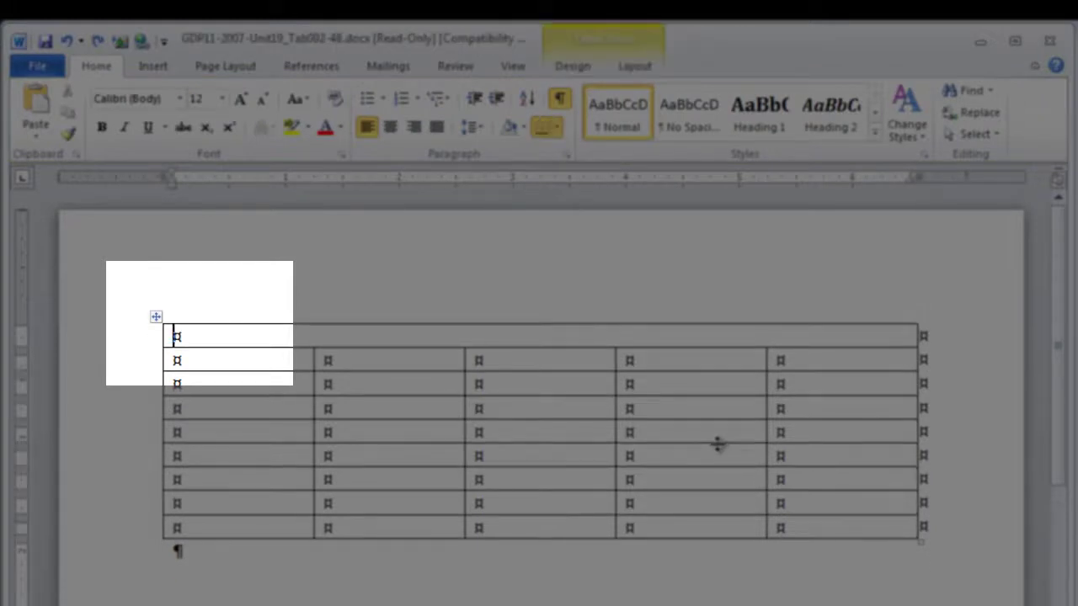
pyautogui.hotkey('shift', 'Return')
pyautogui.press('Return')
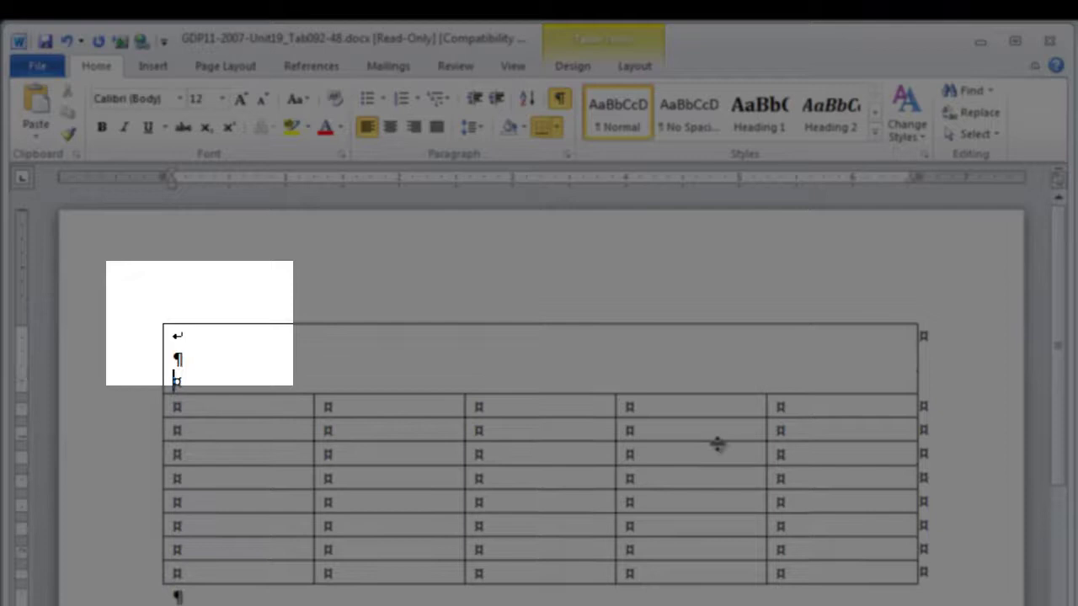
pyautogui.click(197, 337)
pyautogui.press('Delete')
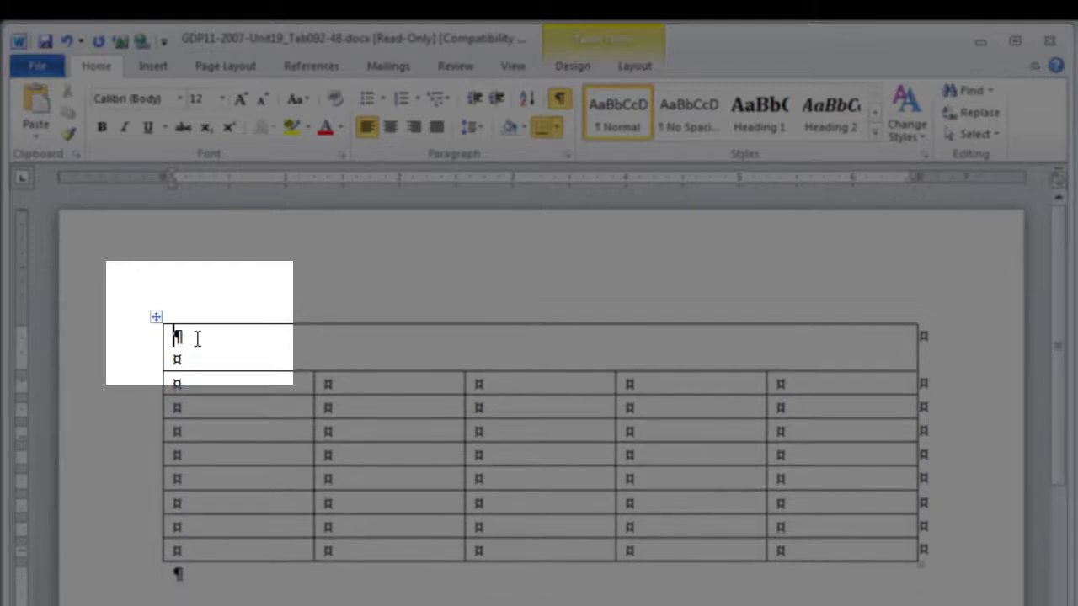
pyautogui.hotkey('ctrl', 'z')
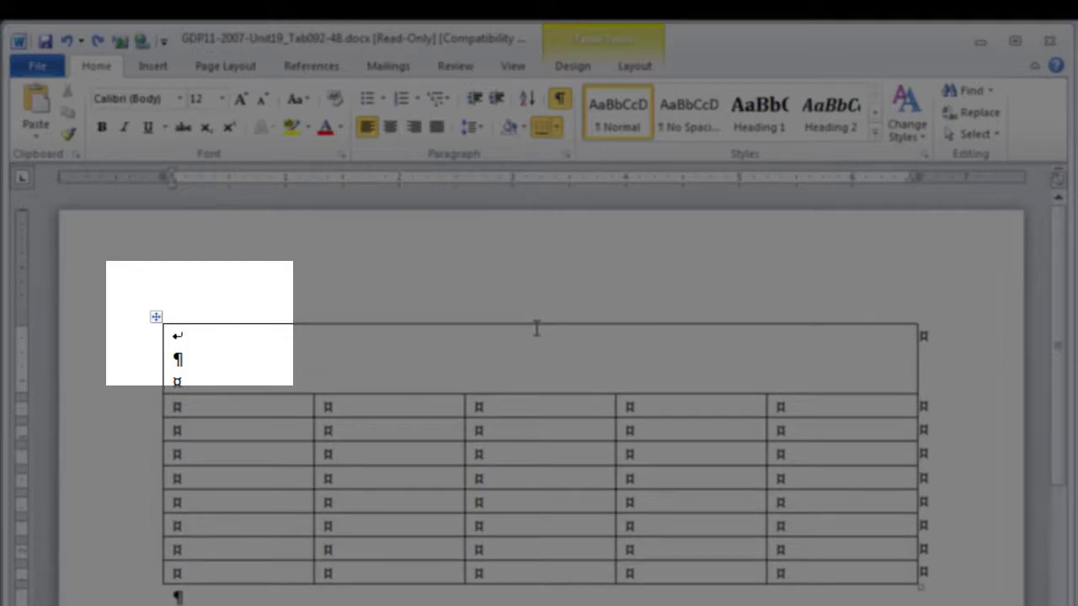
pyautogui.hotkey('ctrl', 'y')
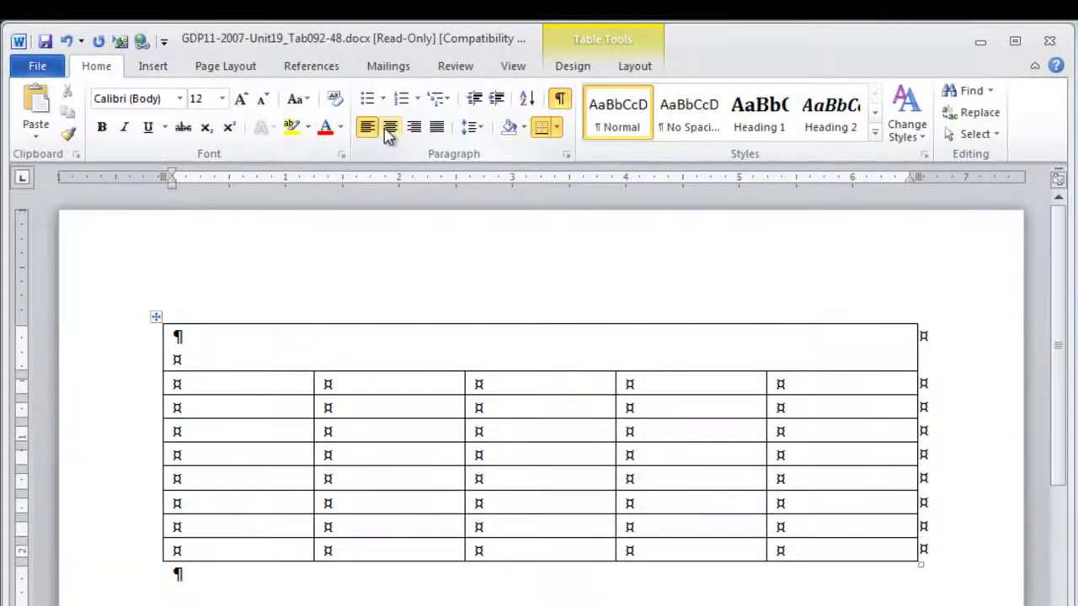
# Type 'BILLING STATEMENT' centred, bold and 18 pt, followed by two line breaks
pyautogui.click(389, 128)
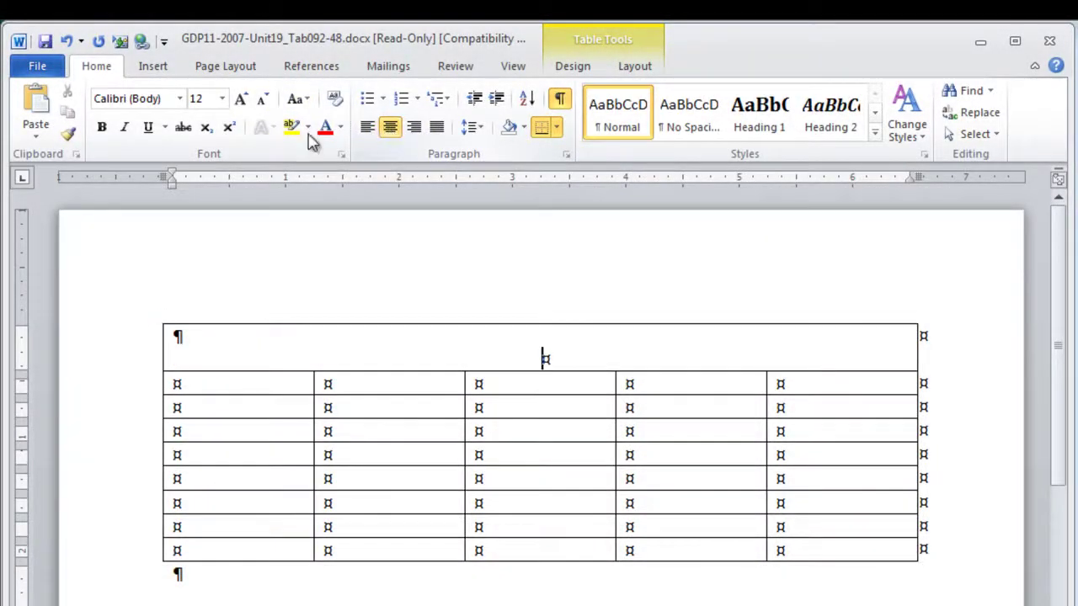
pyautogui.click(103, 128)
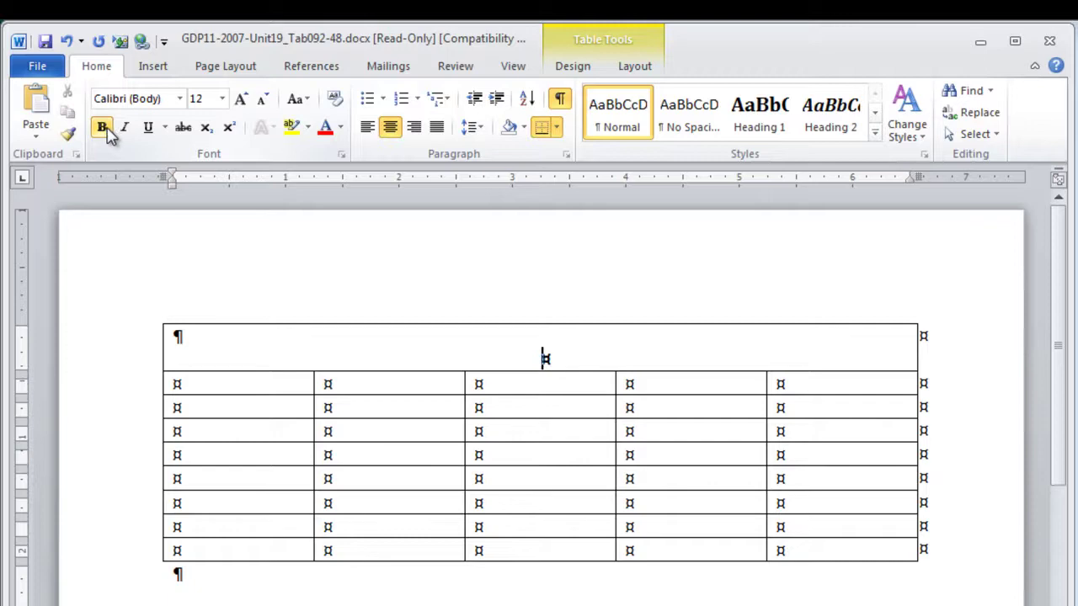
pyautogui.click(239, 101)
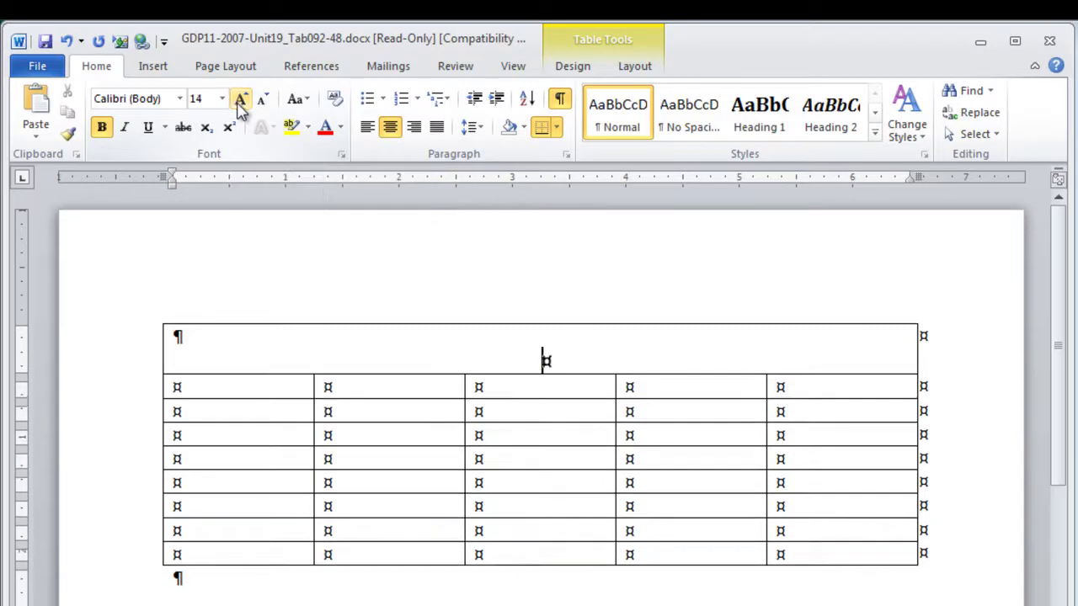
pyautogui.click(240, 101)
pyautogui.click(240, 101)
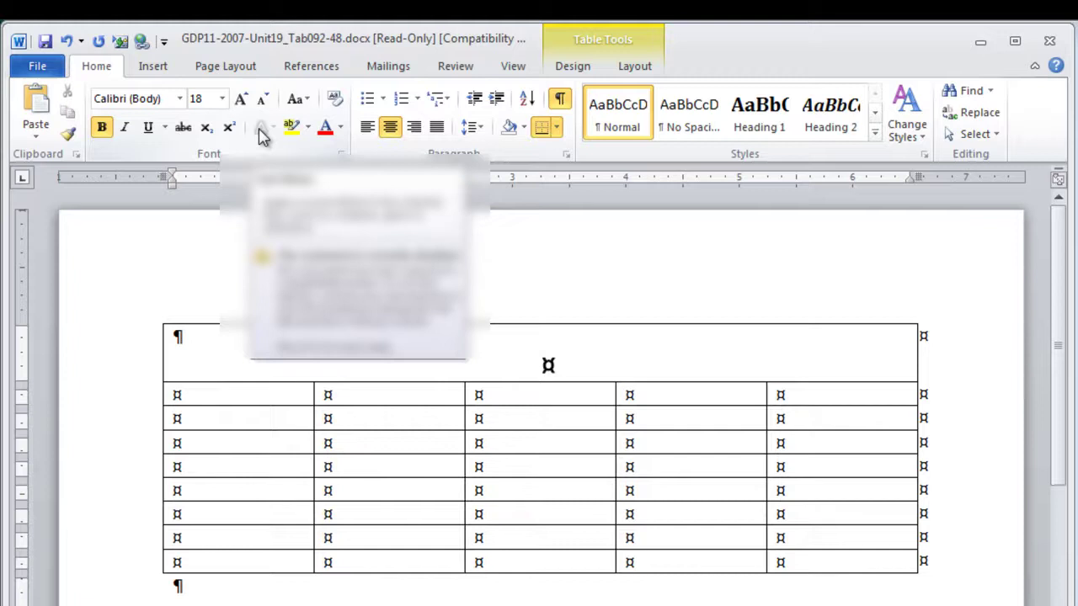
pyautogui.write('BILLING STATEMENT')
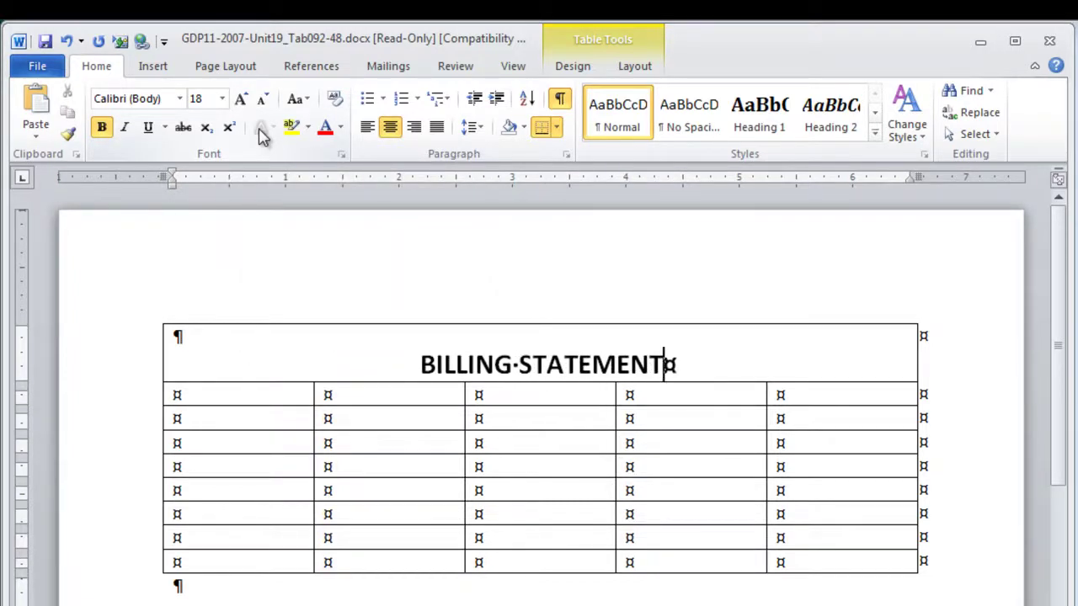
pyautogui.press('Return')
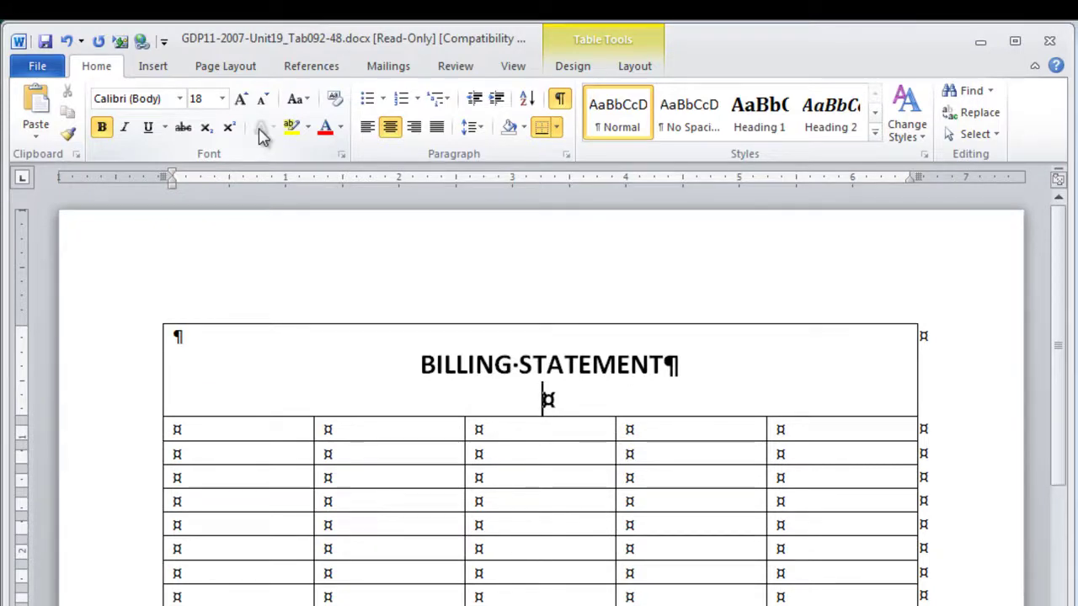
pyautogui.press('Return')
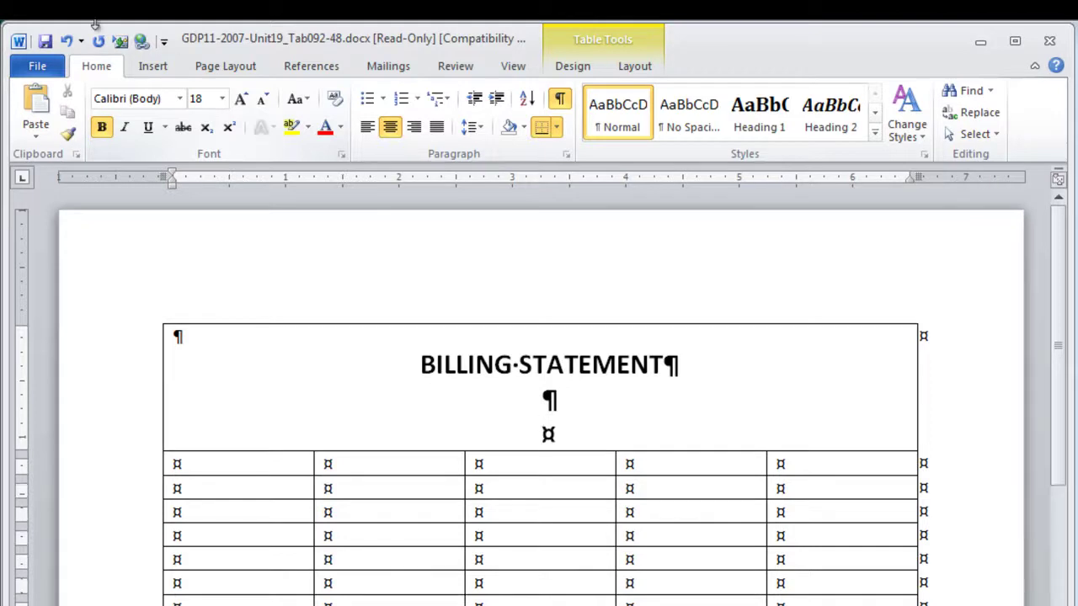
# At 14 pt, enter the physician's name below the title
pyautogui.click(264, 99)
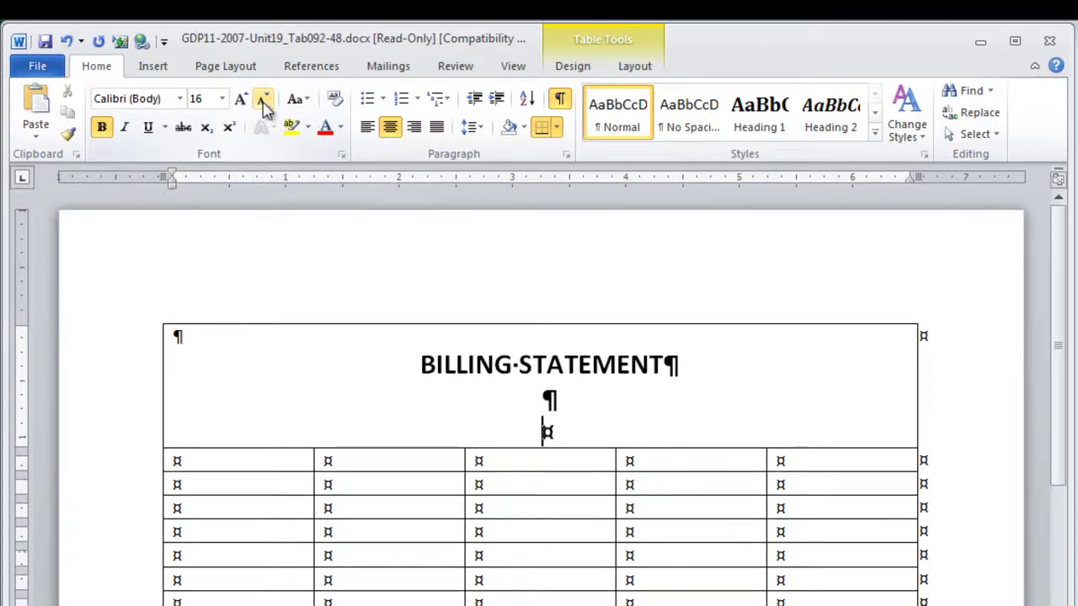
pyautogui.click(264, 99)
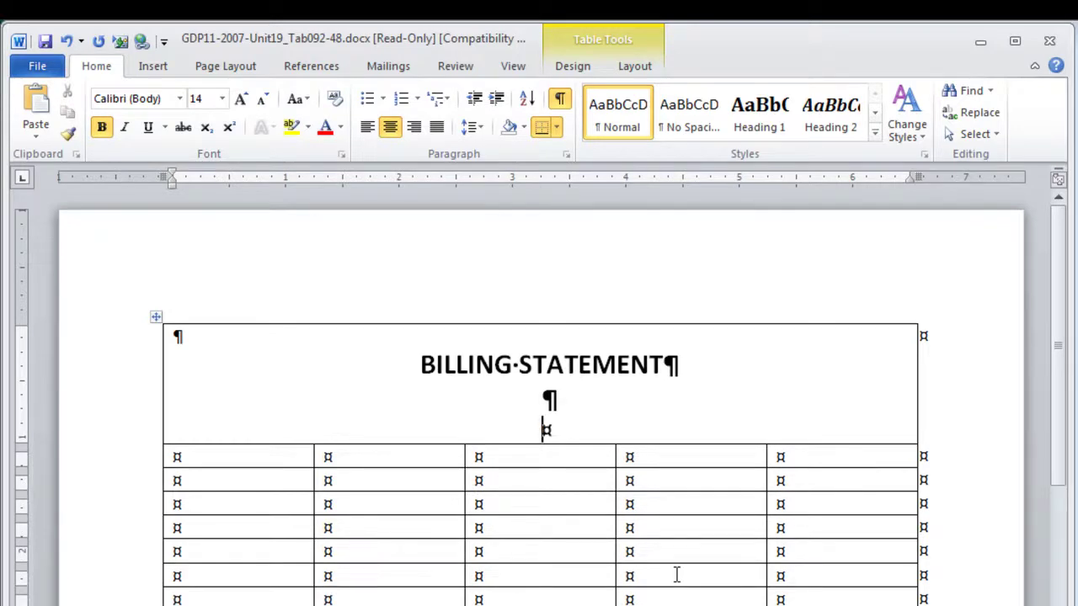
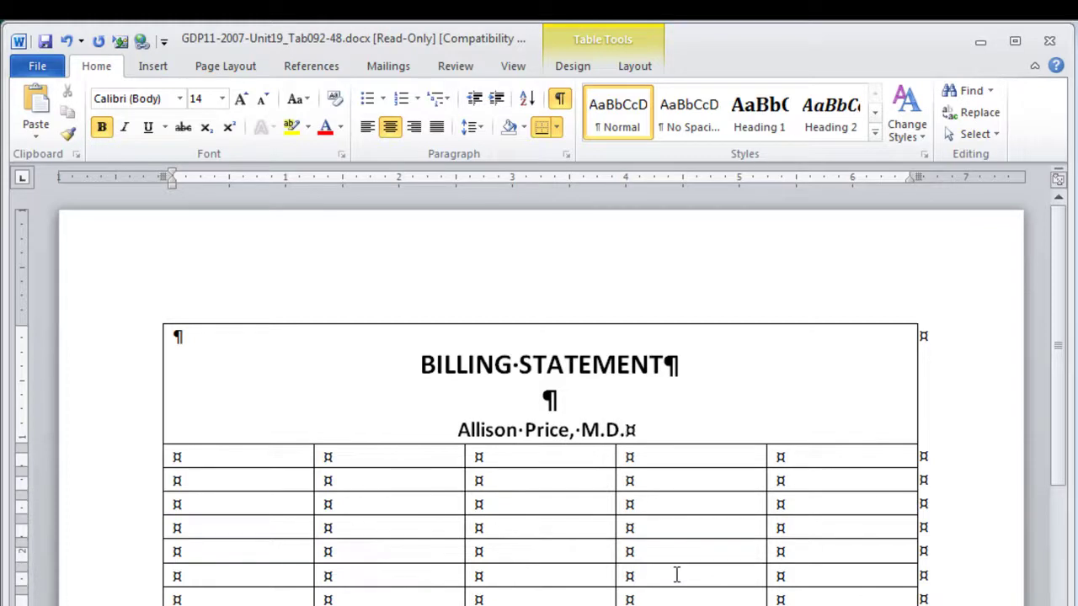
pyautogui.press('Return')
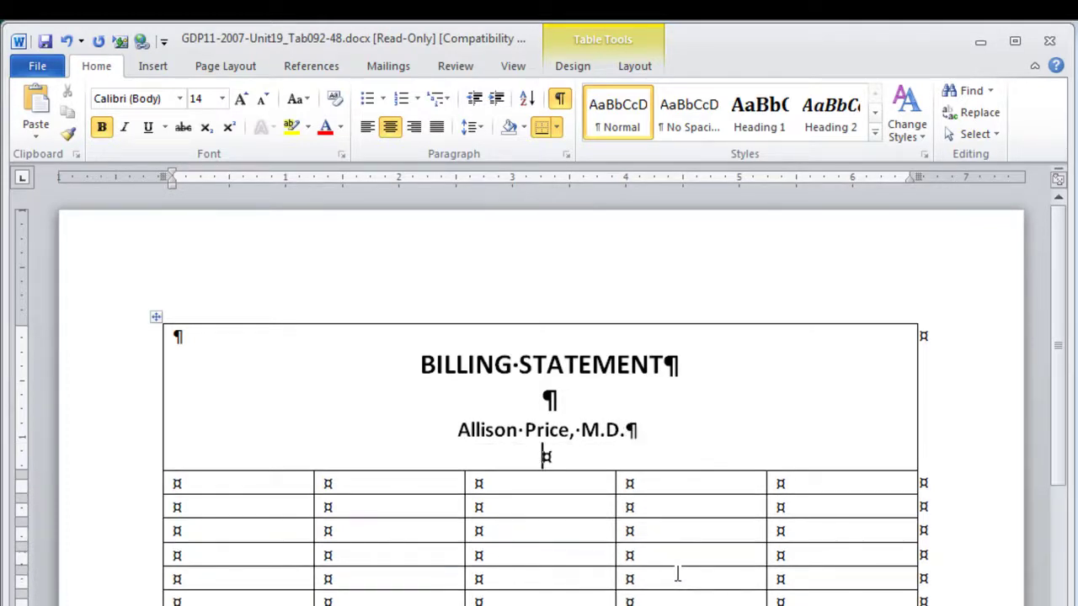
# At 12 pt, add 'Bayfield Hospital' followed by its street and city address lines
pyautogui.click(263, 105)
pyautogui.write('B')
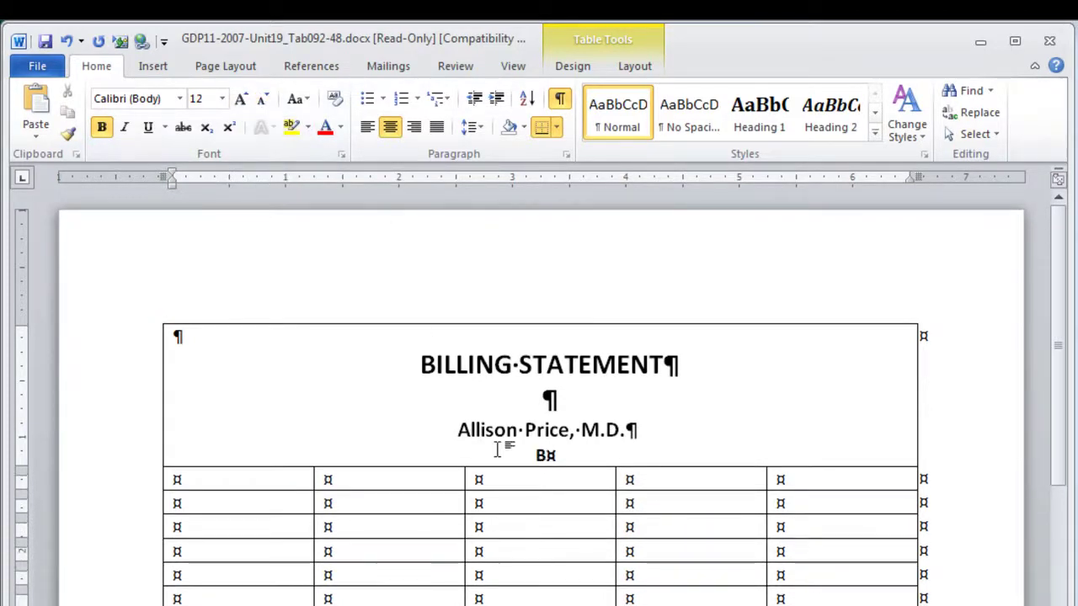
pyautogui.write('ayfield H')
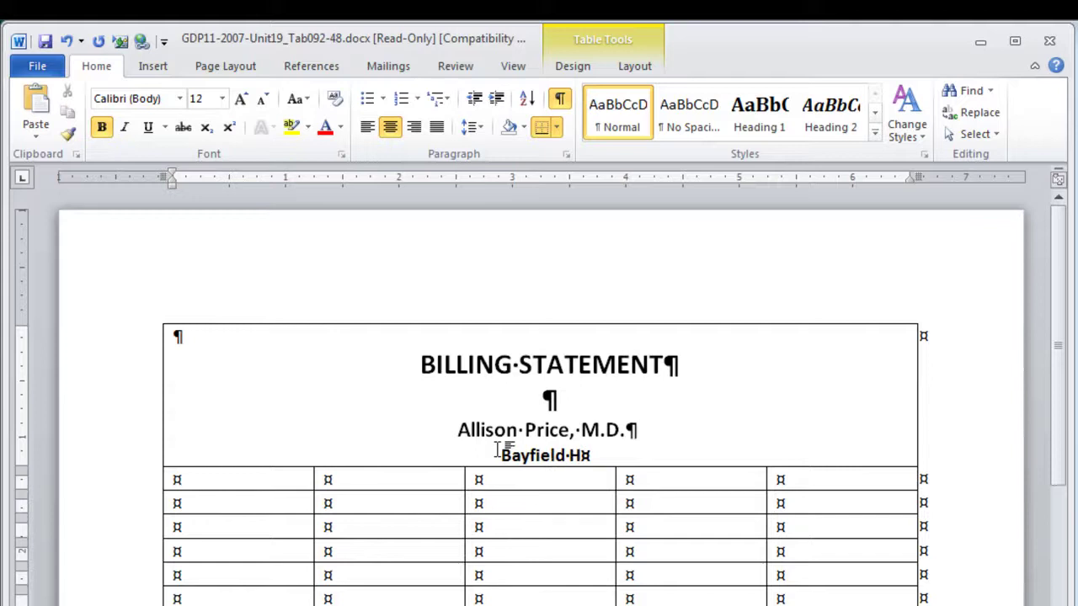
pyautogui.write('ospital')
pyautogui.press('Return')
pyautogui.write('Bayfield Hospital 254 Carmel Avenue Eugene, OR')
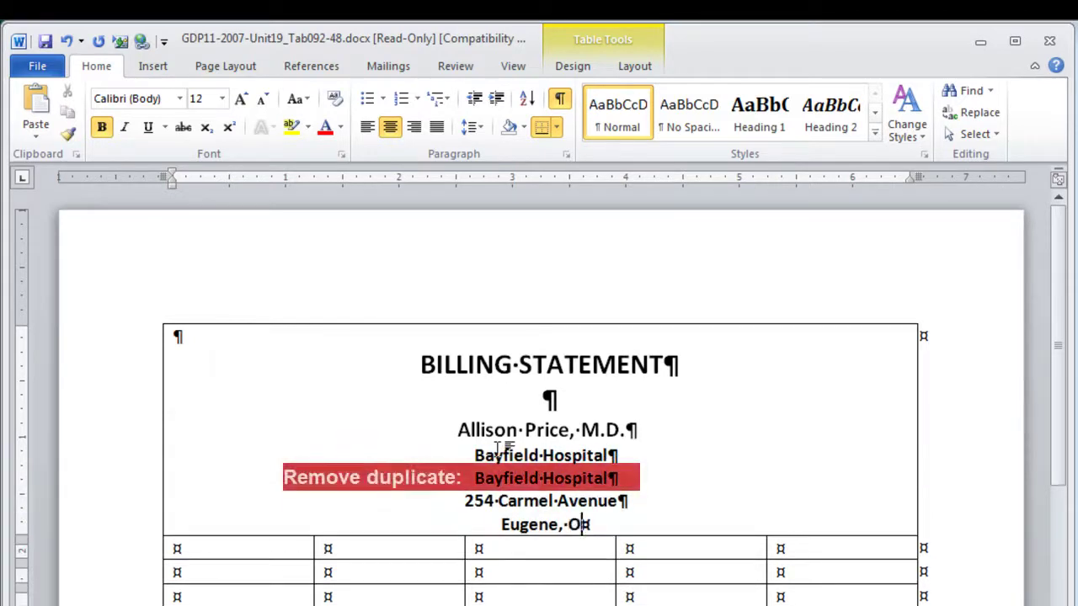
pyautogui.write('97')
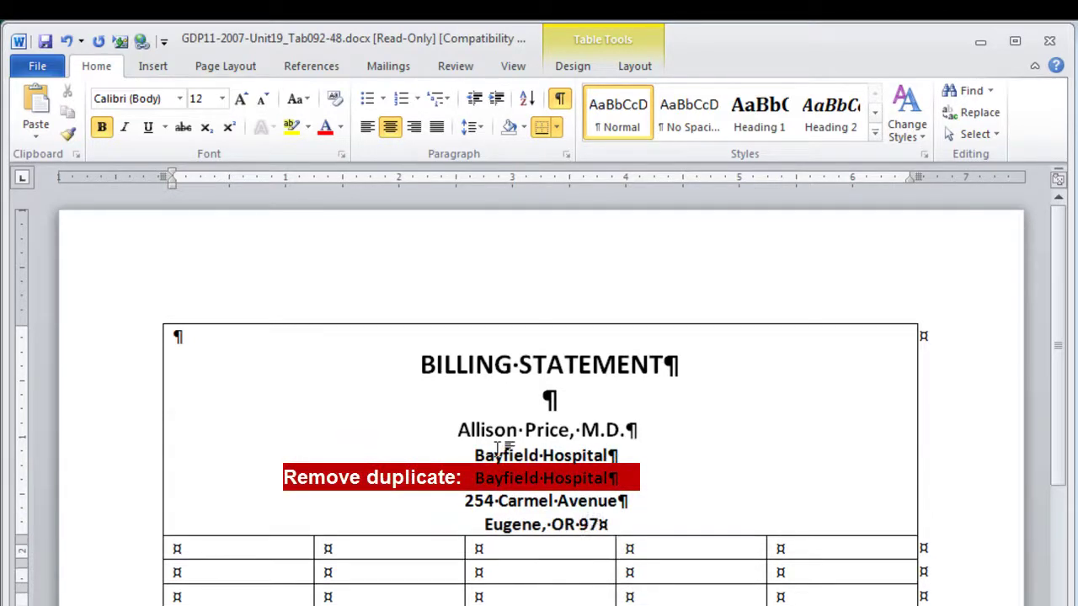
pyautogui.write('440')
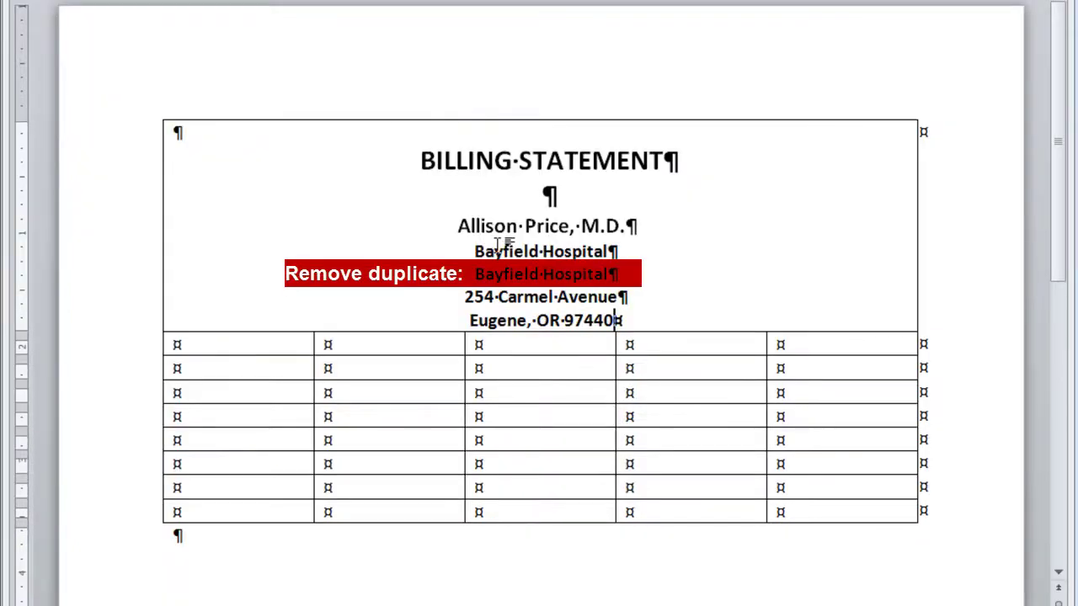
# Add the telephone number and e-mail on one tab-separated line, keeping the e-mail as plain text
pyautogui.press('Return')
pyautogui.press('Return')
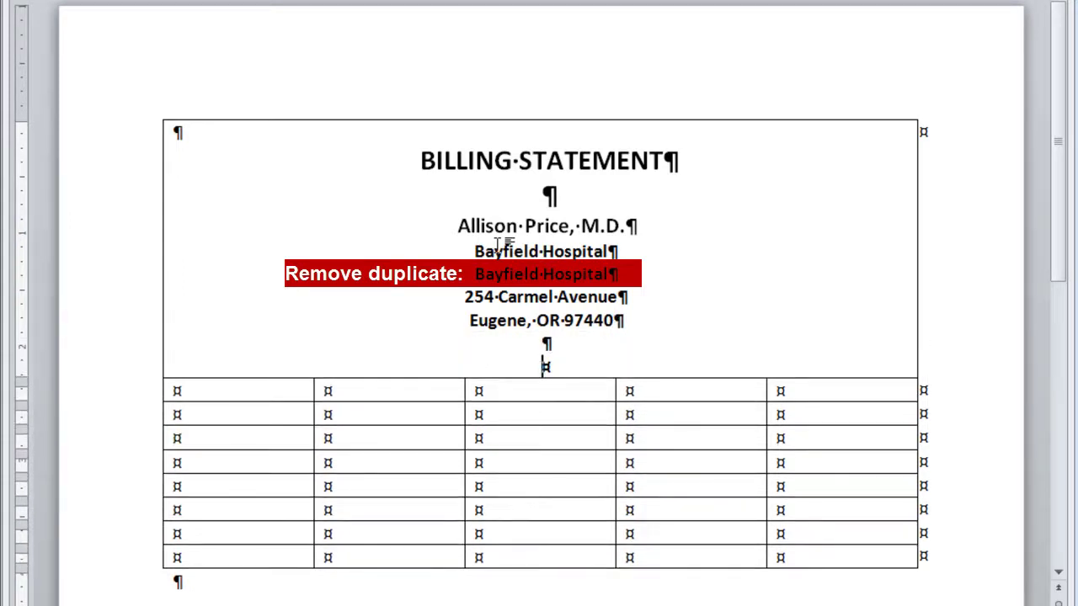
pyautogui.write('Telephone: 541-')
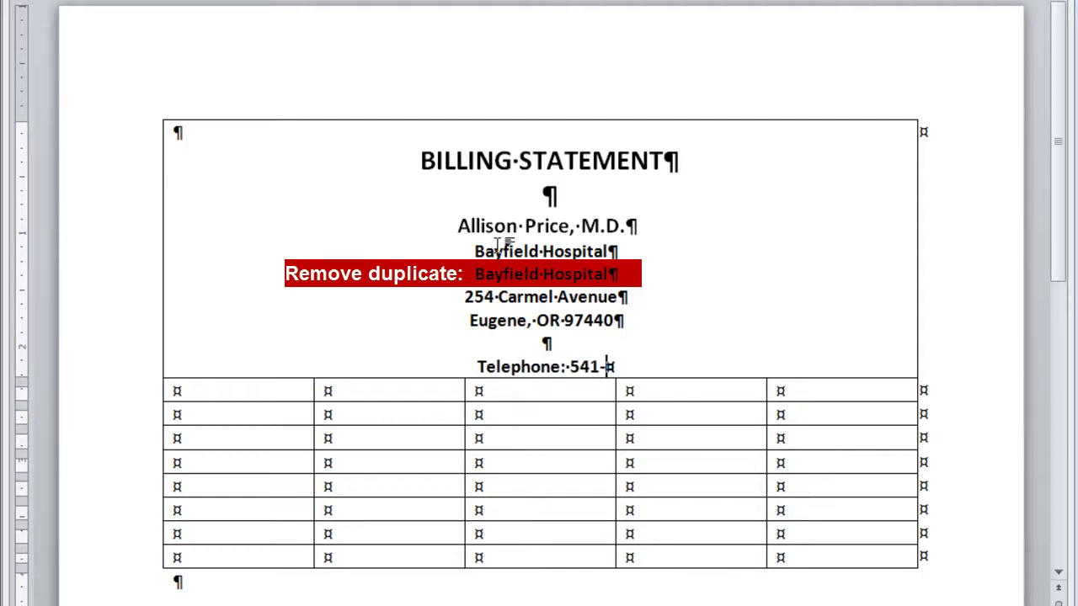
pyautogui.write('555-3434')
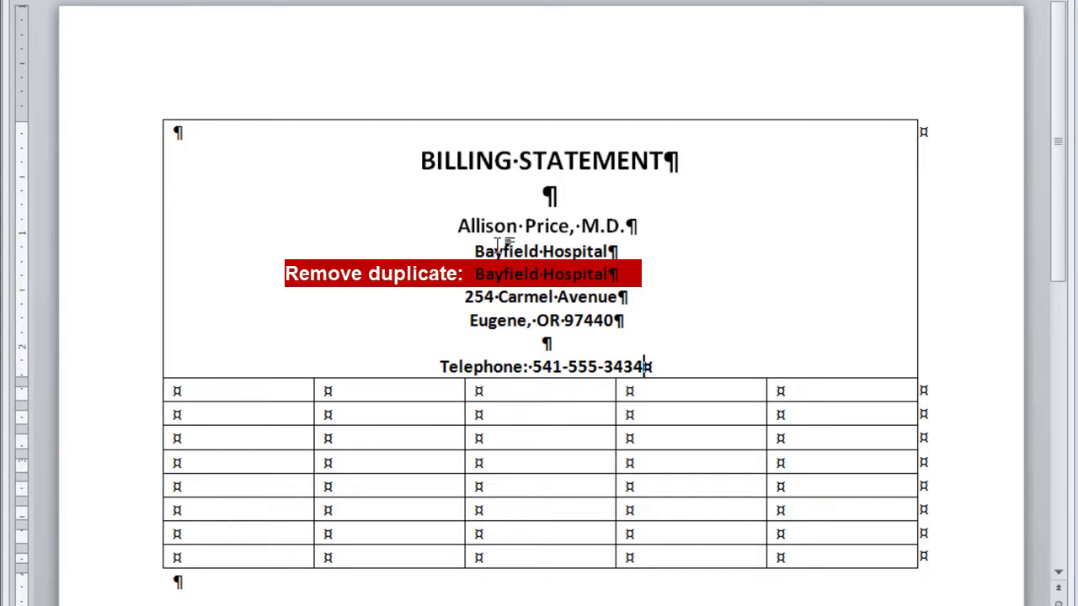
pyautogui.hotkey('ctrl', 'Tab')
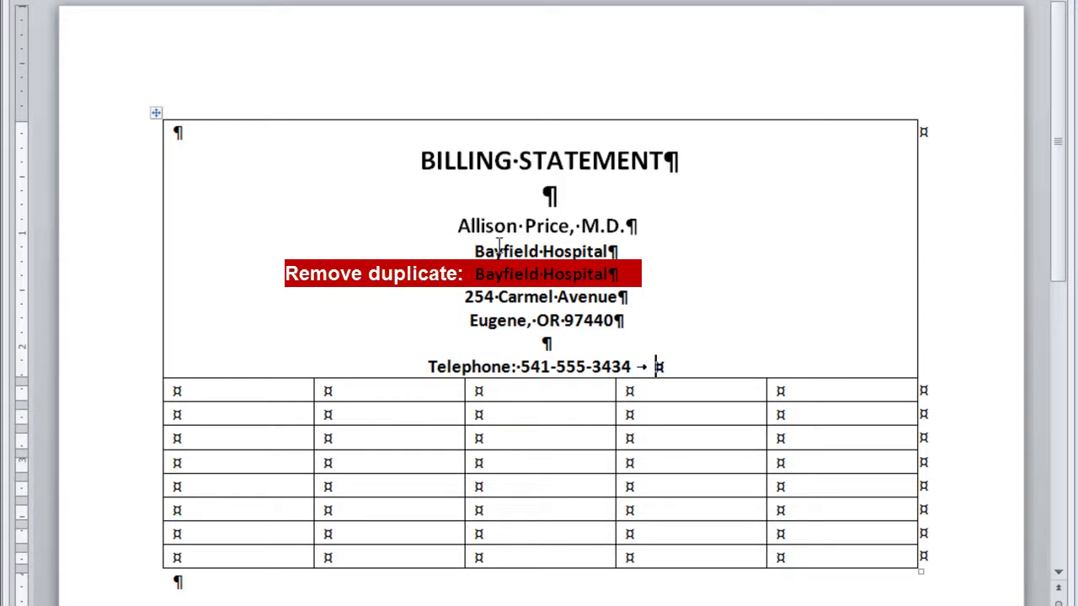
pyautogui.write('E-')
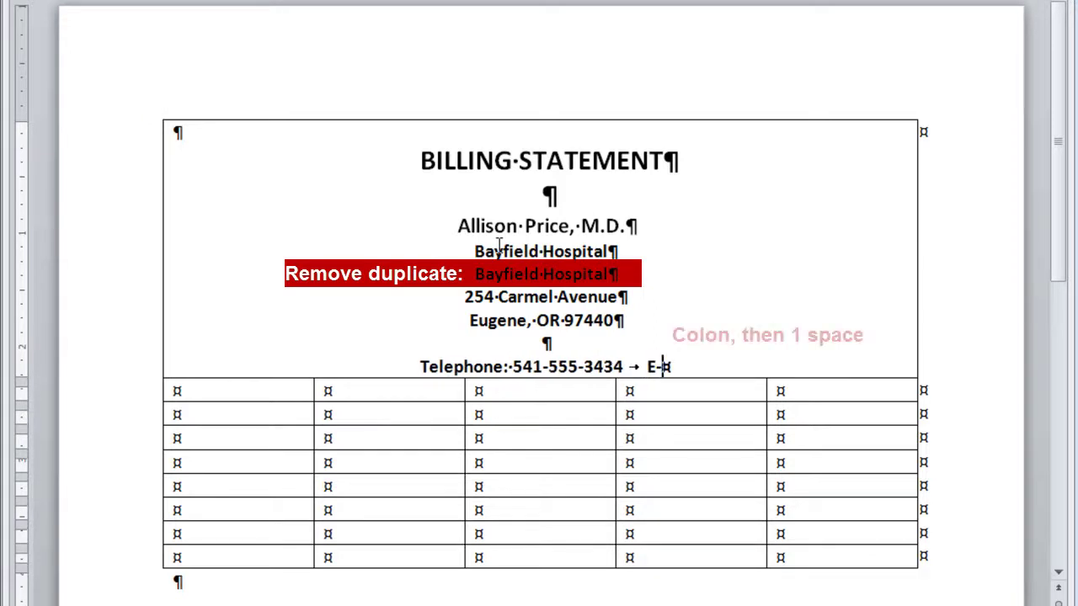
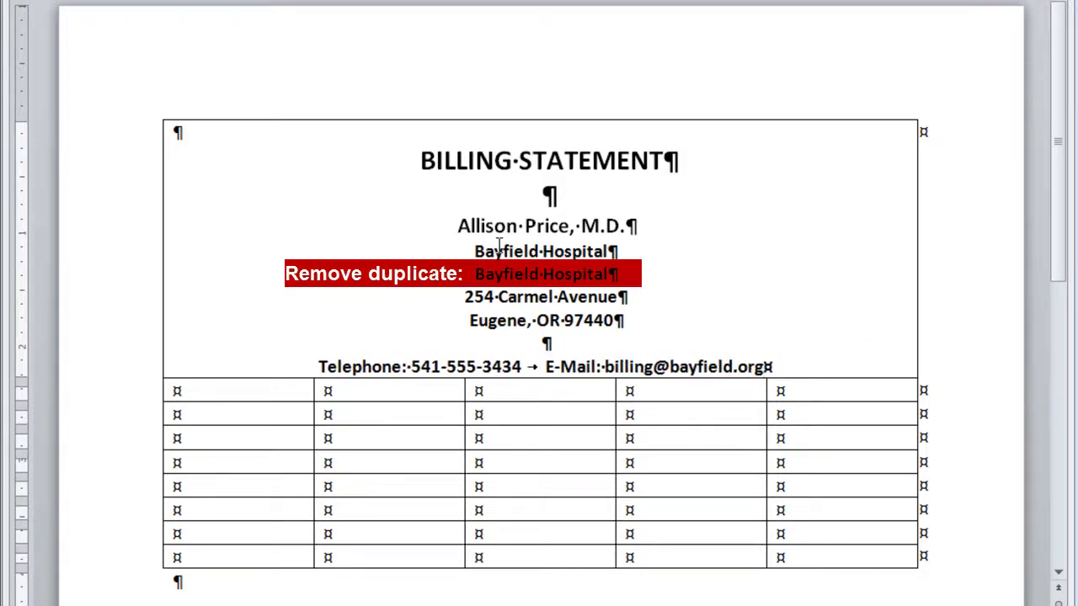
pyautogui.press('Return')
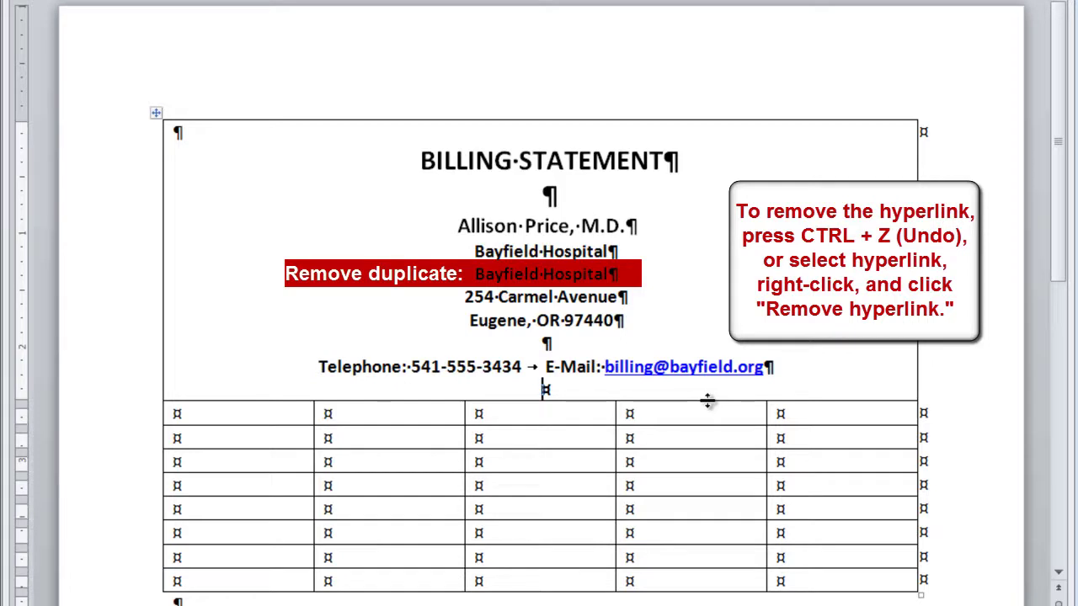
pyautogui.hotkey('ctrl', 'z')
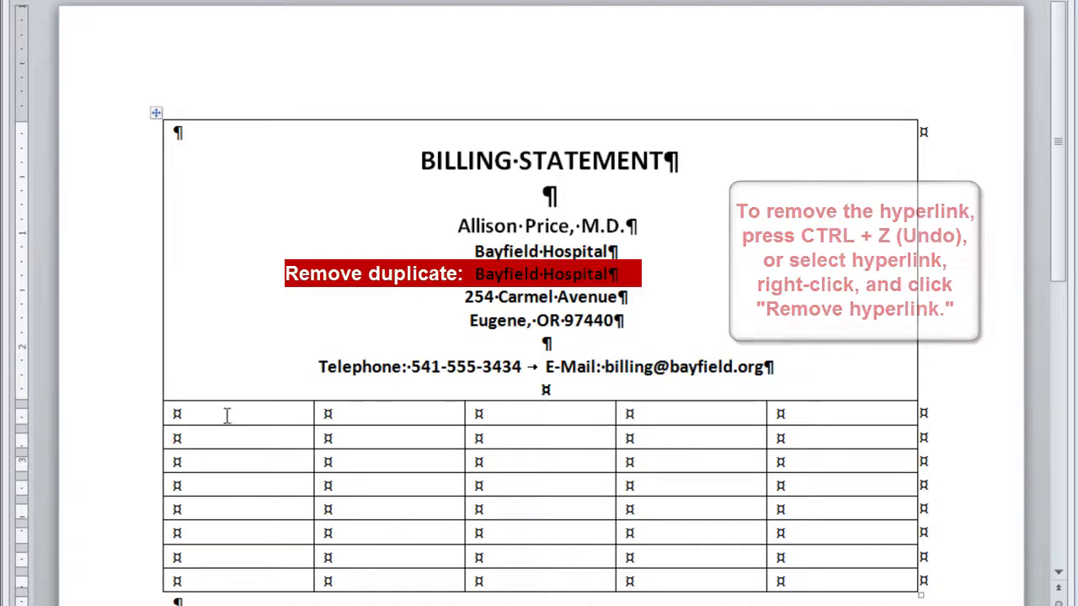
# Merge the table's next row into one cell and add a blank line at its top
pyautogui.click(140, 426)
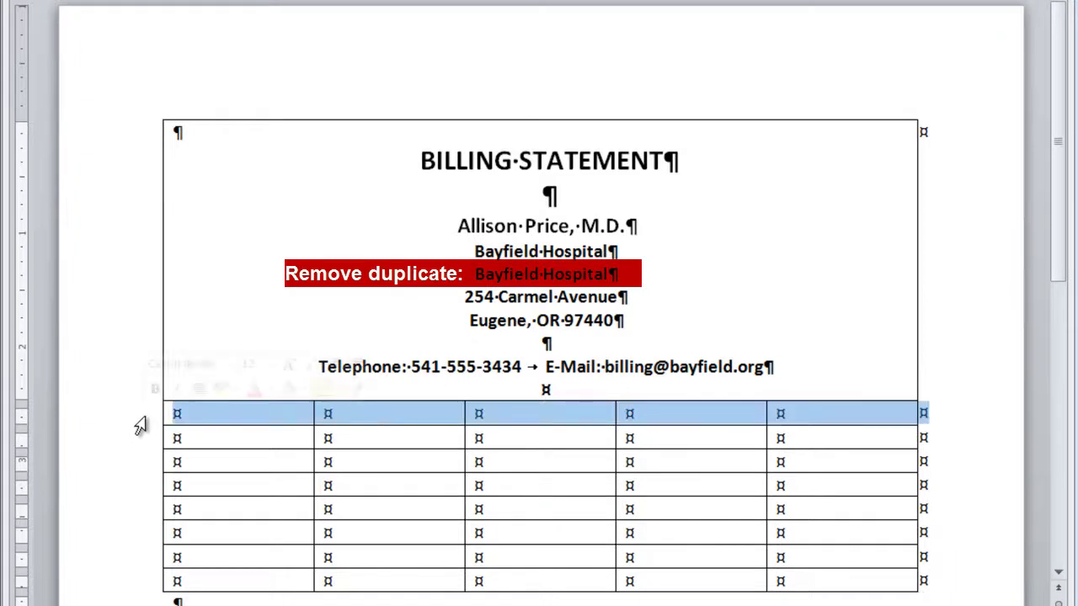
pyautogui.rightClick(146, 426)
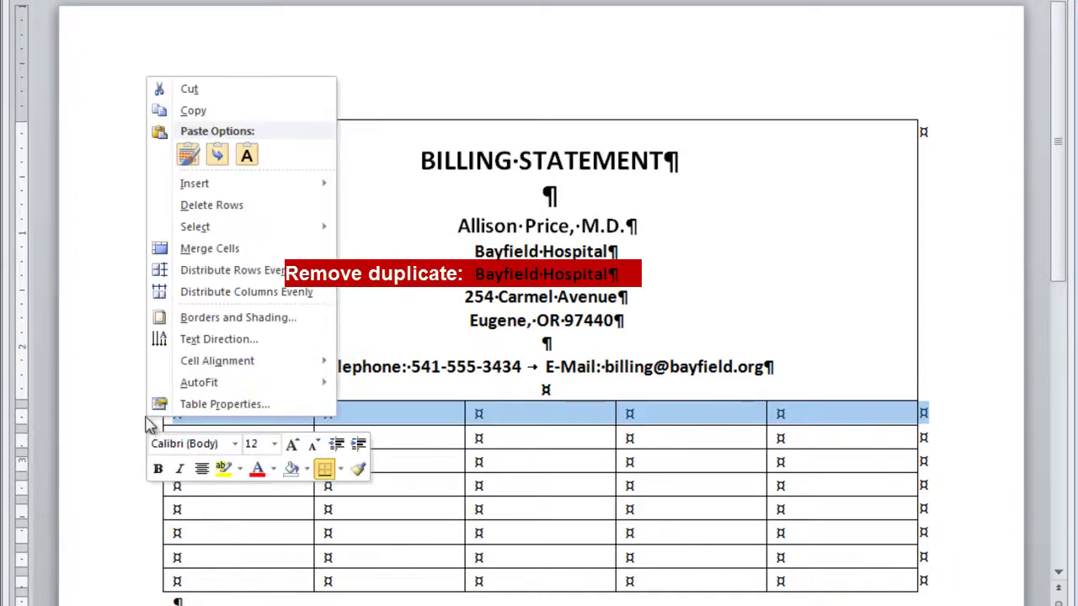
pyautogui.click(228, 249)
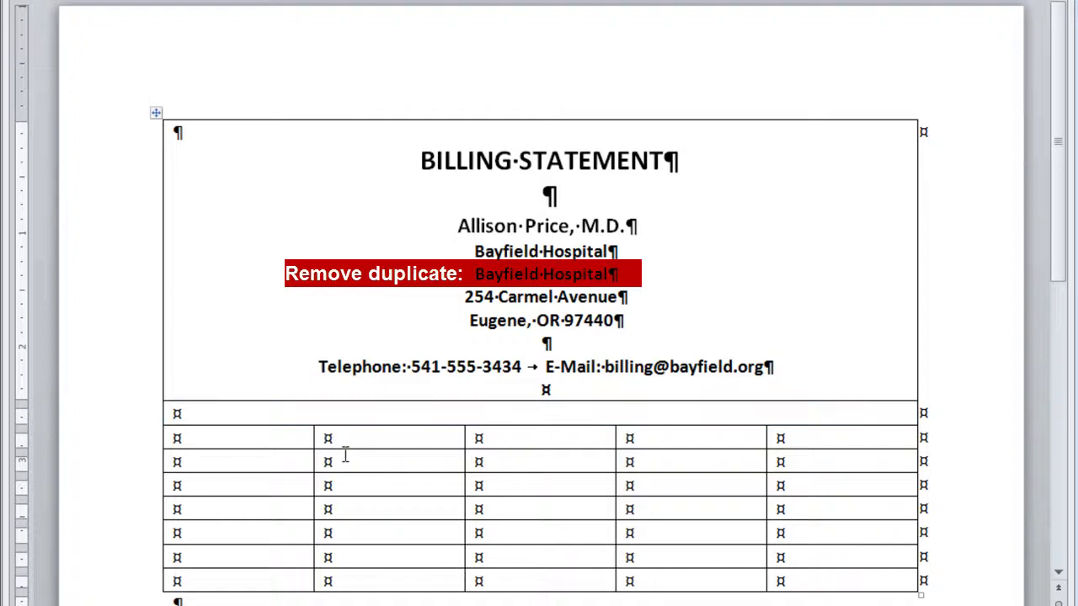
pyautogui.press('Return')
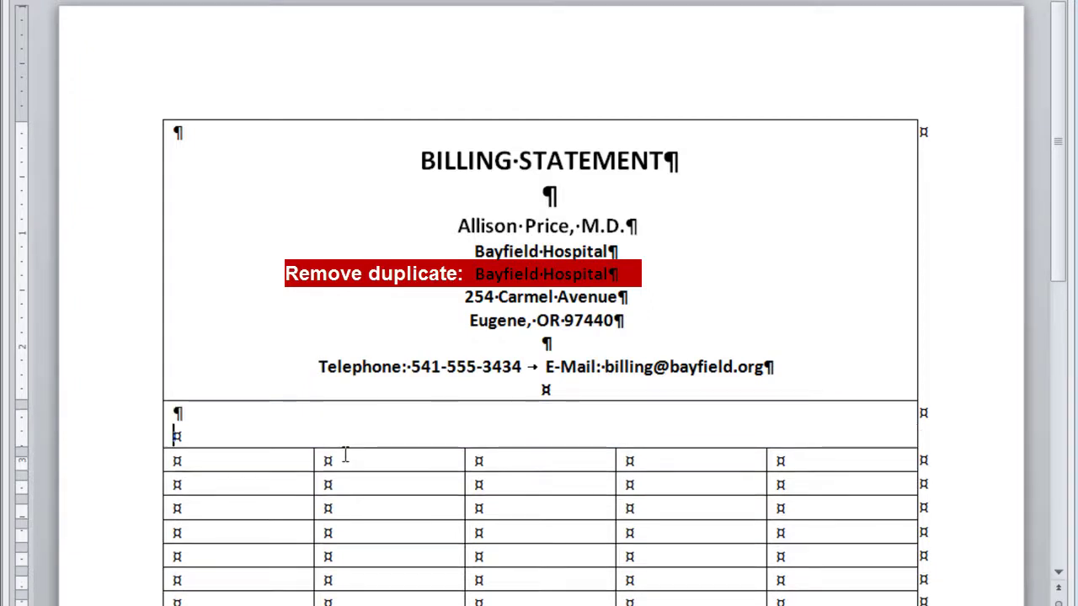
# Enter 'Patient:' and 'Address:' labels, each followed by a tab and the patient's name or street
pyautogui.write('Patient:')
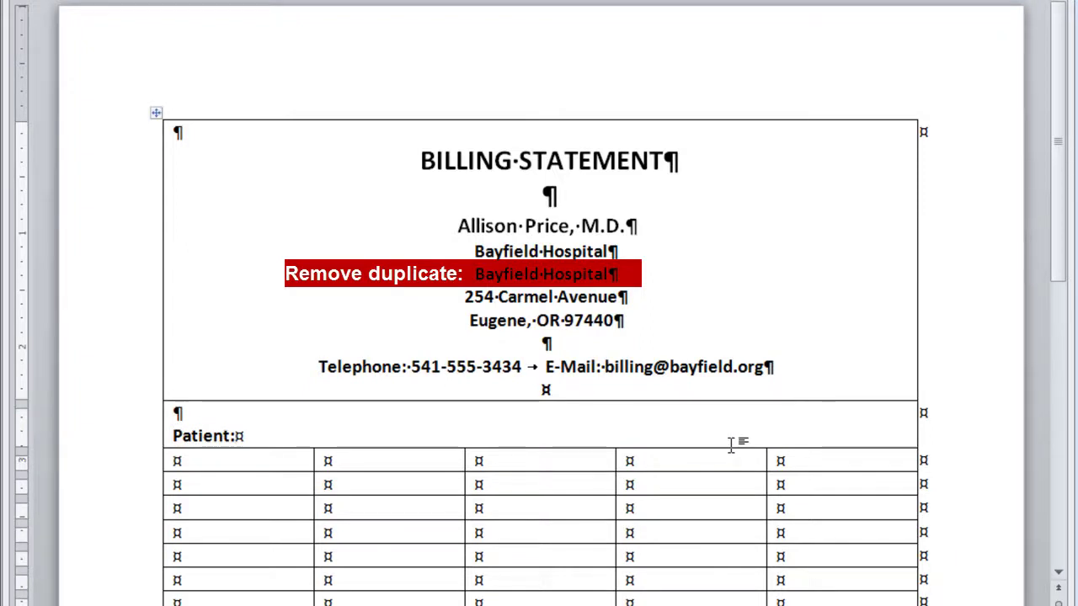
pyautogui.hotkey('ctrl', 'Tab')
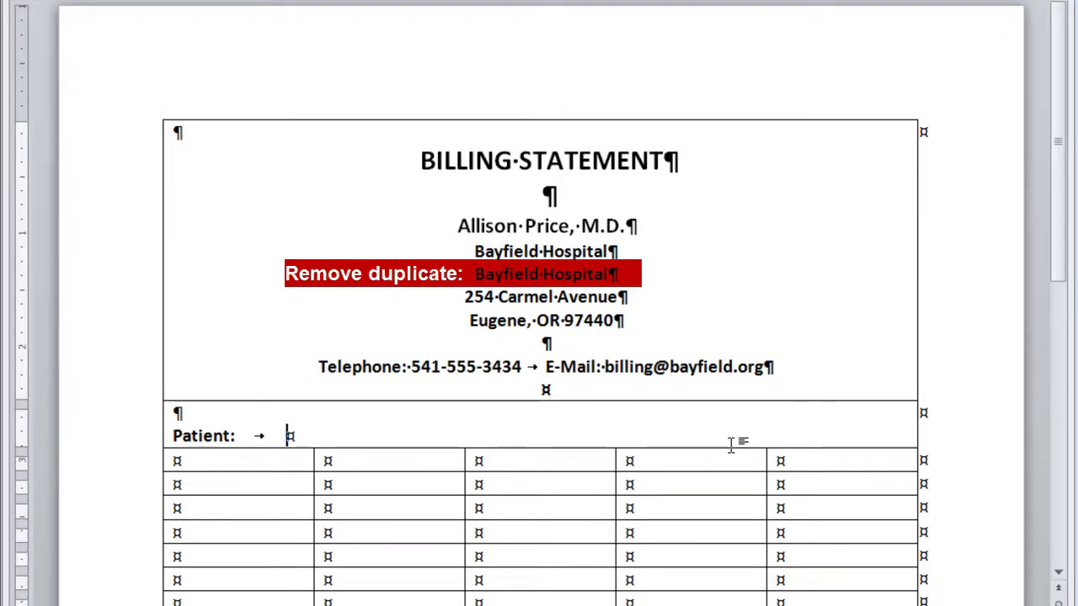
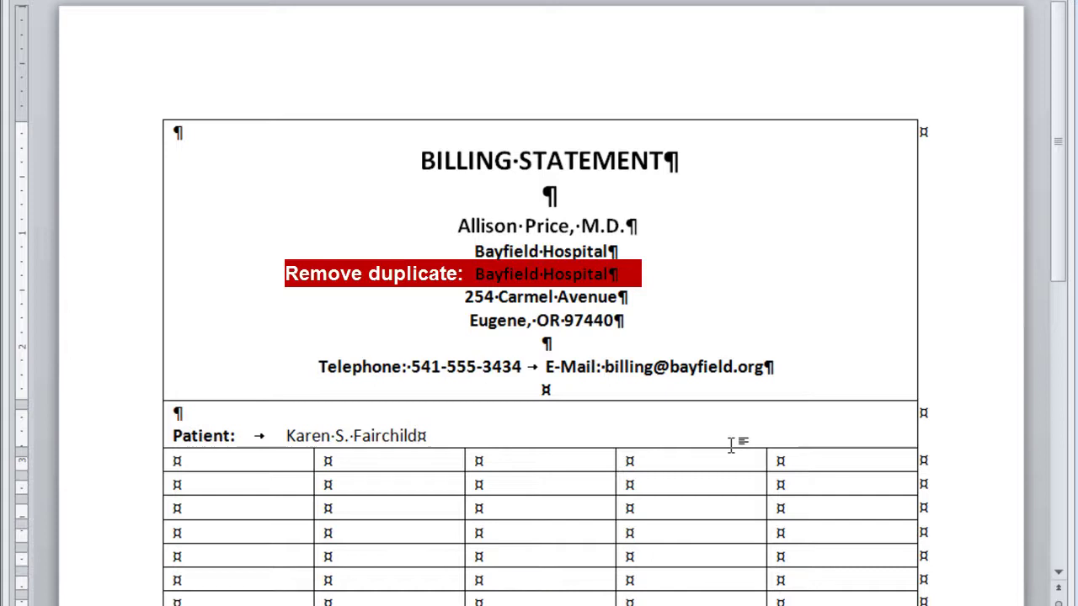
pyautogui.press('Return')
pyautogui.write('Address:')
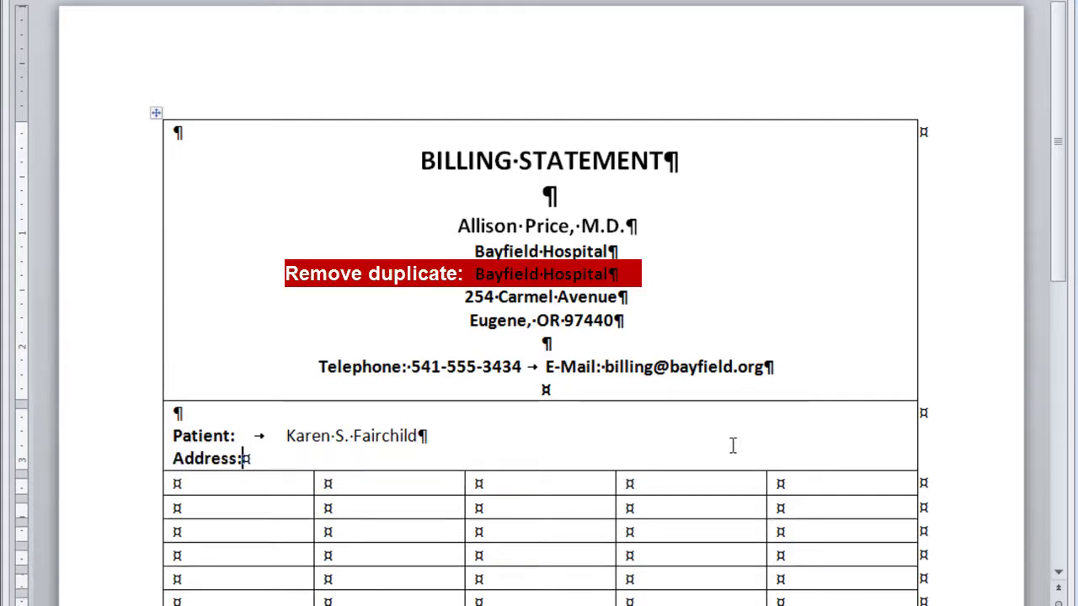
pyautogui.hotkey('ctrl', 'Tab')
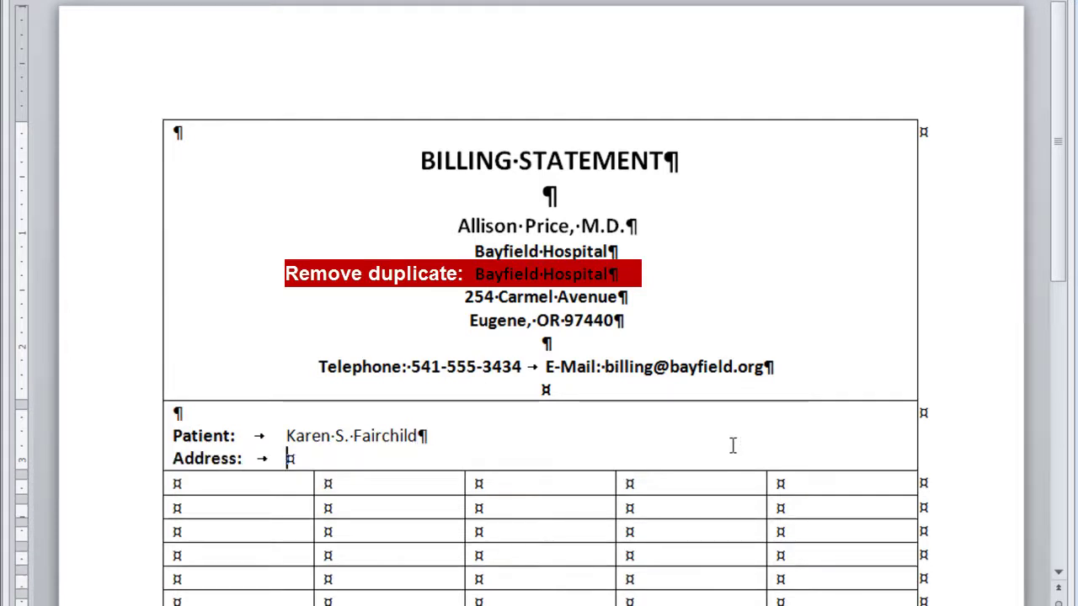
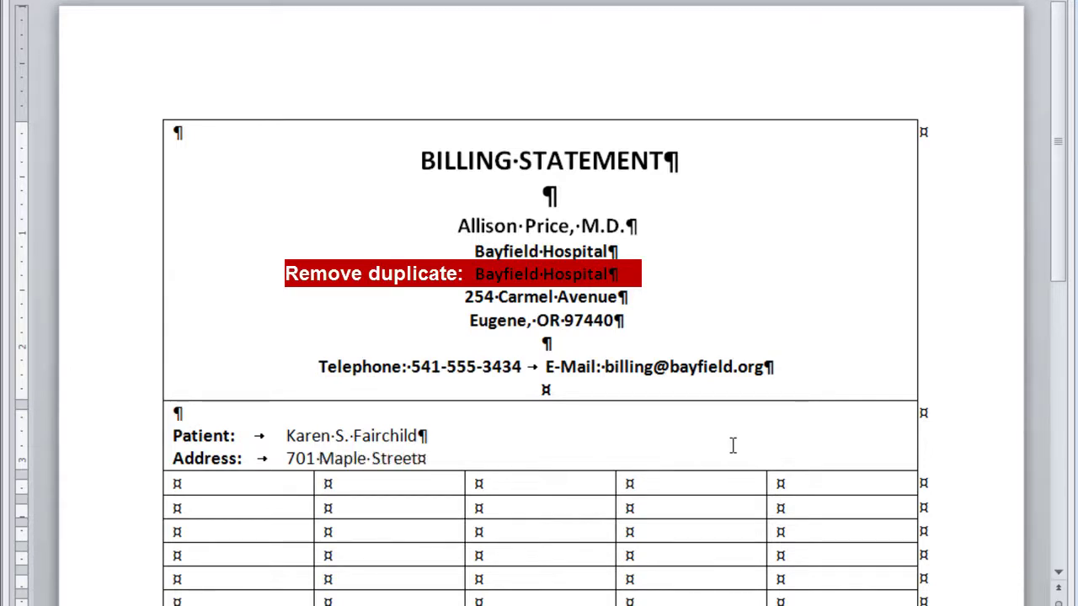
# Add the 'City, State, and ZIP:' line with its tabbed value and an empty line below
pyautogui.press('Return')
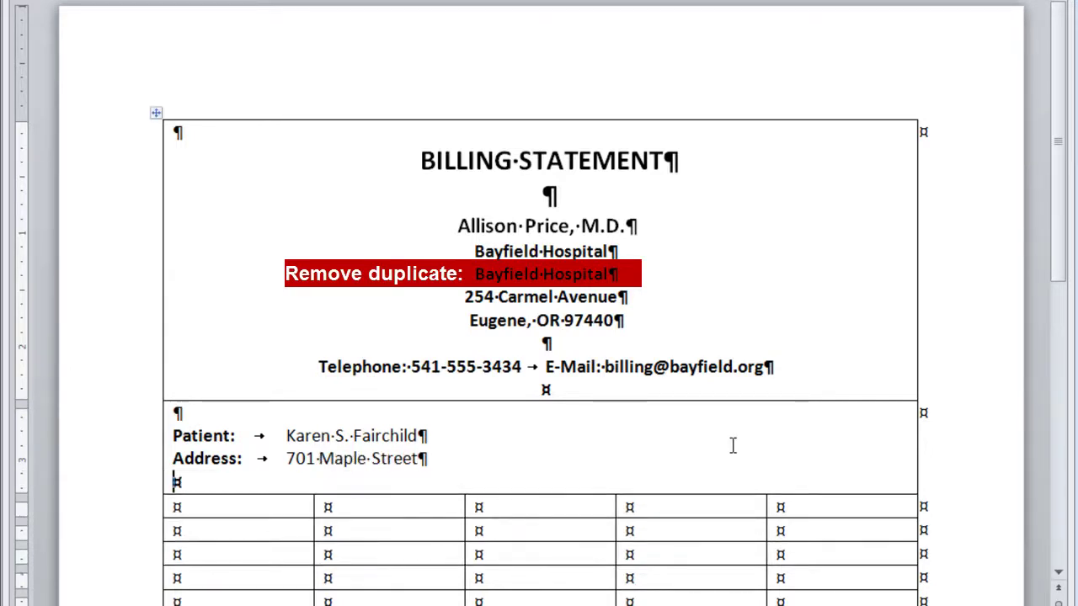
pyautogui.write('City, State')
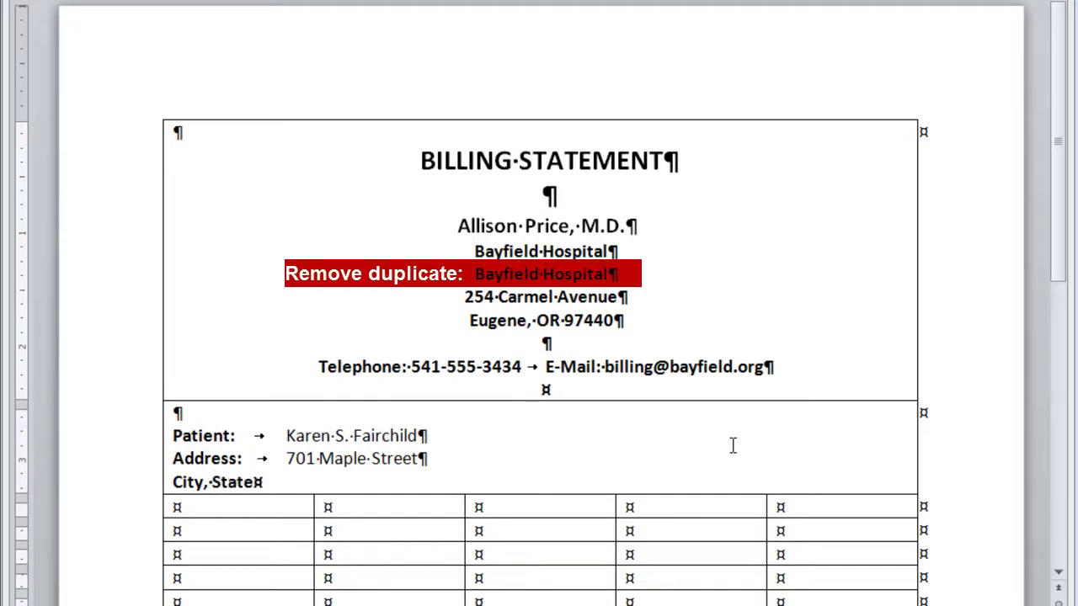
pyautogui.write(', and ')
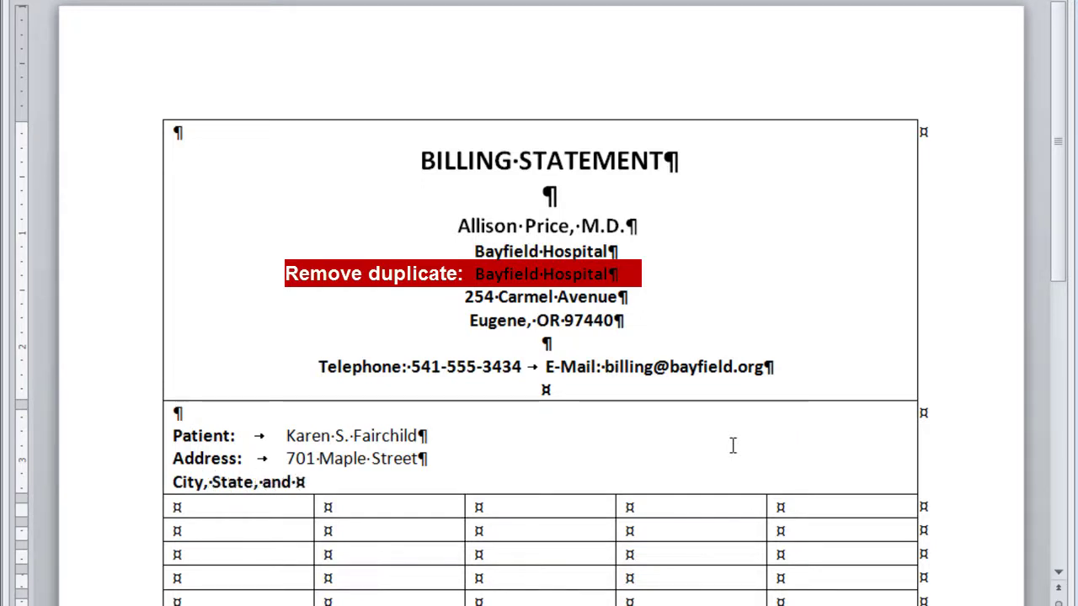
pyautogui.write('ZIP:')
pyautogui.press('Tab')
pyautogui.write('Eugene, OR 97438')
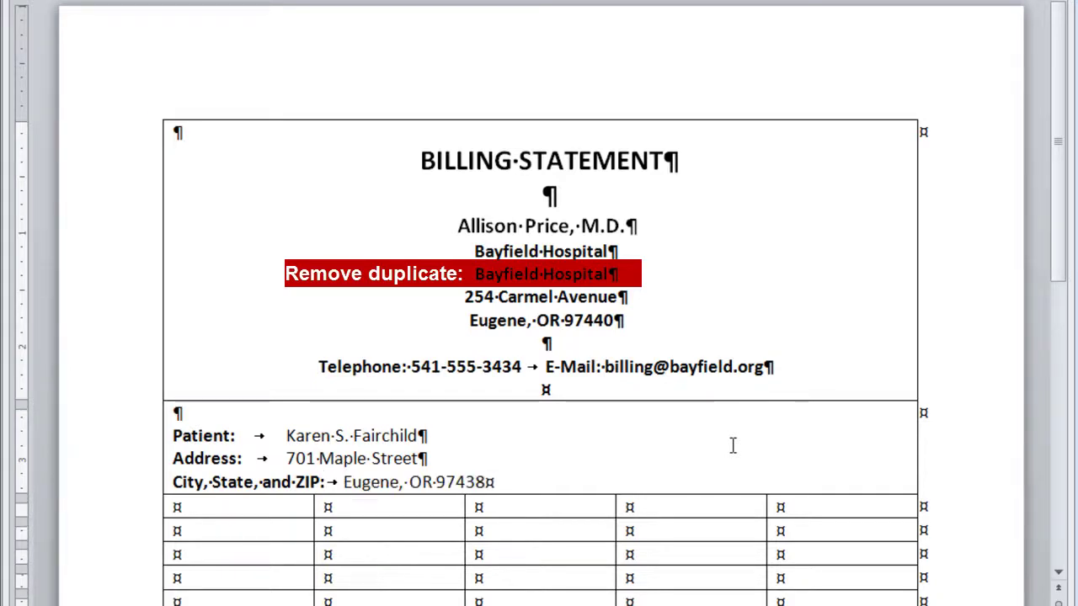
pyautogui.press('Return')
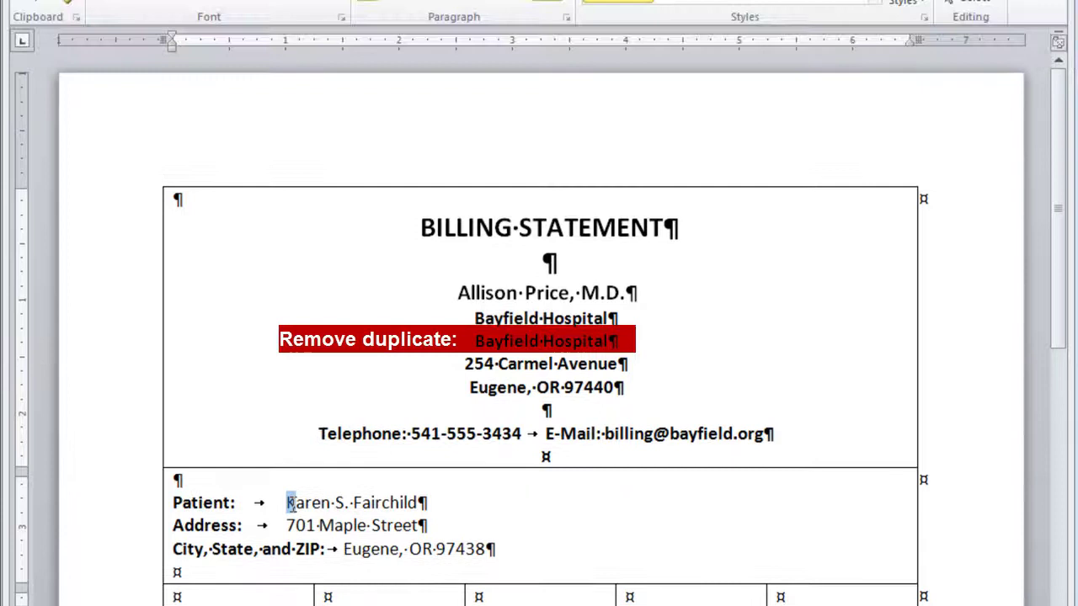
# Move the tab stops on the patient name and street address lines to about 1.5 inches
pyautogui.moveTo(288, 435); pyautogui.dragTo(418, 435)
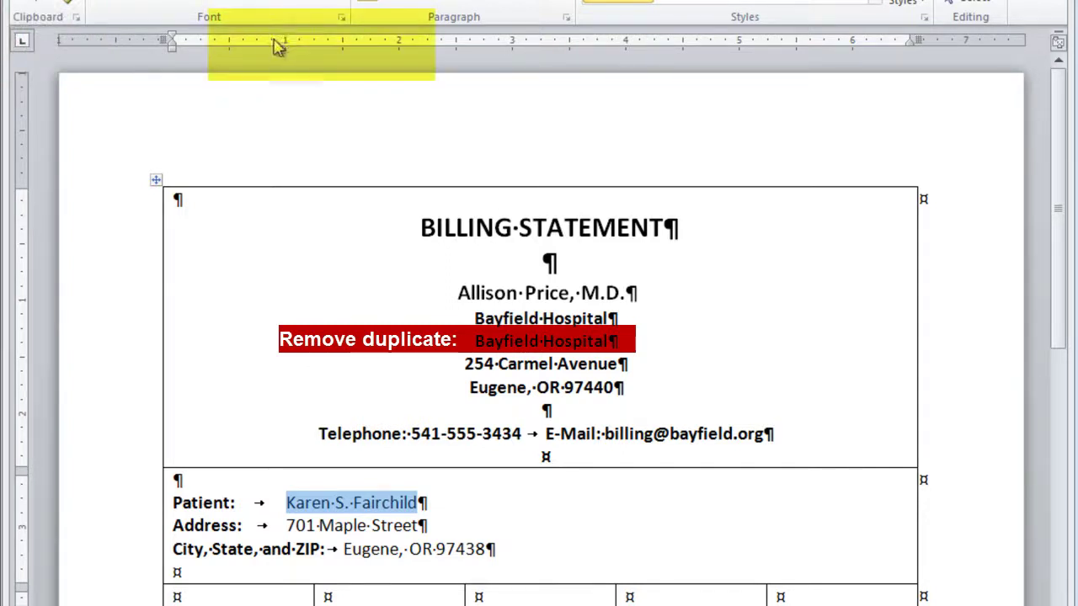
pyautogui.moveTo(272, 47); pyautogui.dragTo(345, 54)
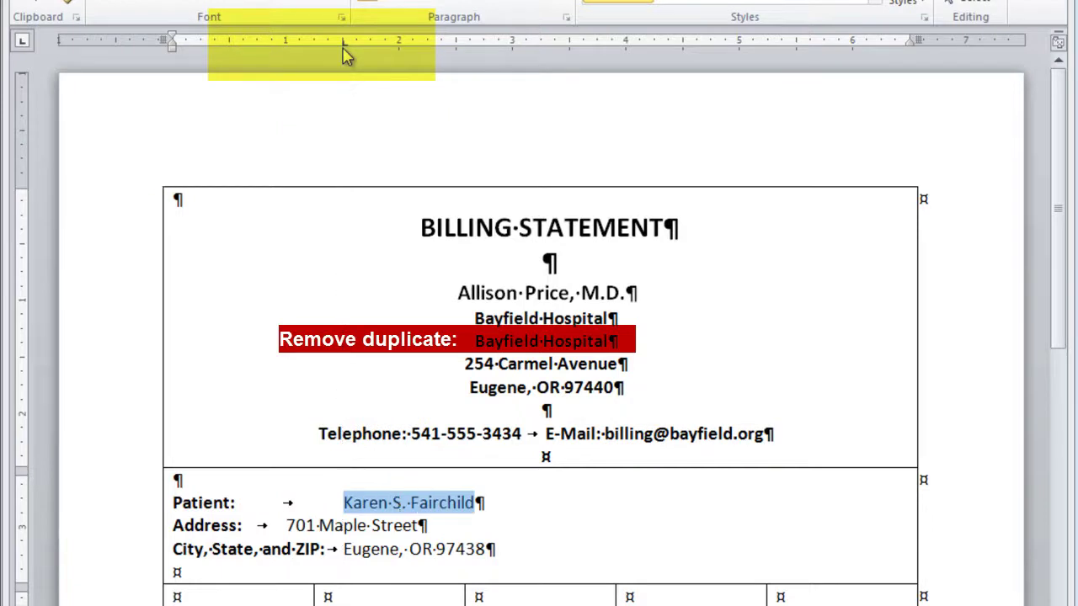
pyautogui.click(288, 525)
pyautogui.moveTo(287, 526); pyautogui.dragTo(415, 525)
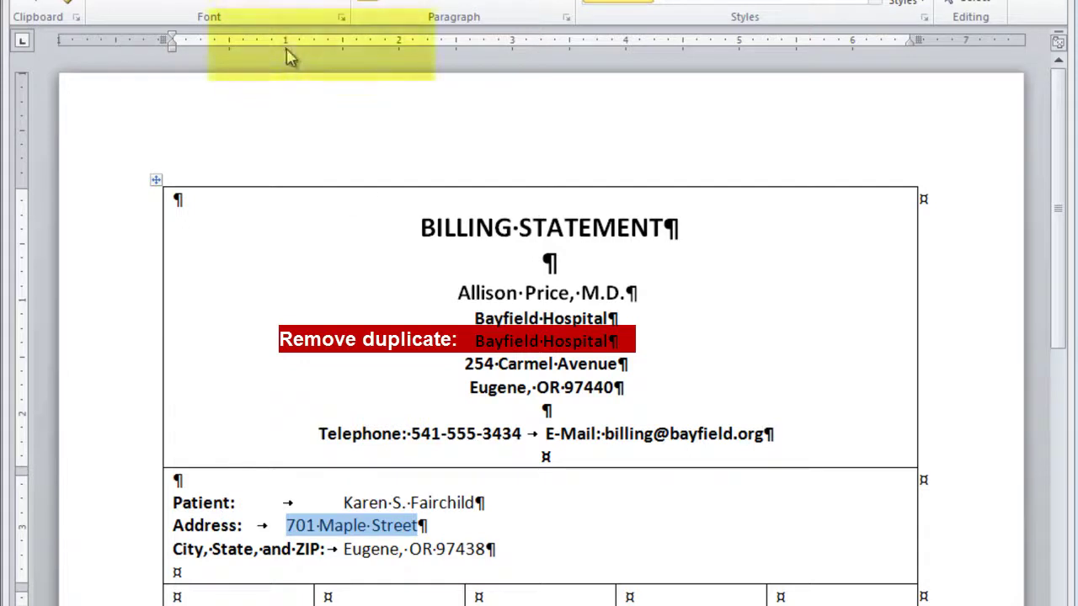
pyautogui.moveTo(284, 50); pyautogui.dragTo(344, 55)
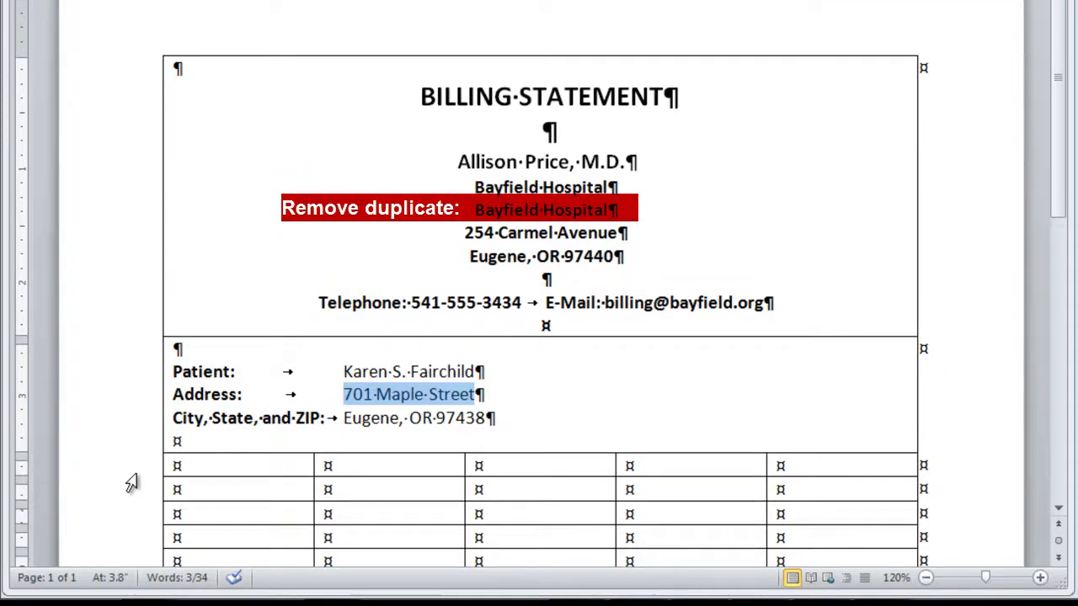
# Enter the headings Date, Description, Charge, Payment and Balance across the table's third row
pyautogui.click(132, 478)
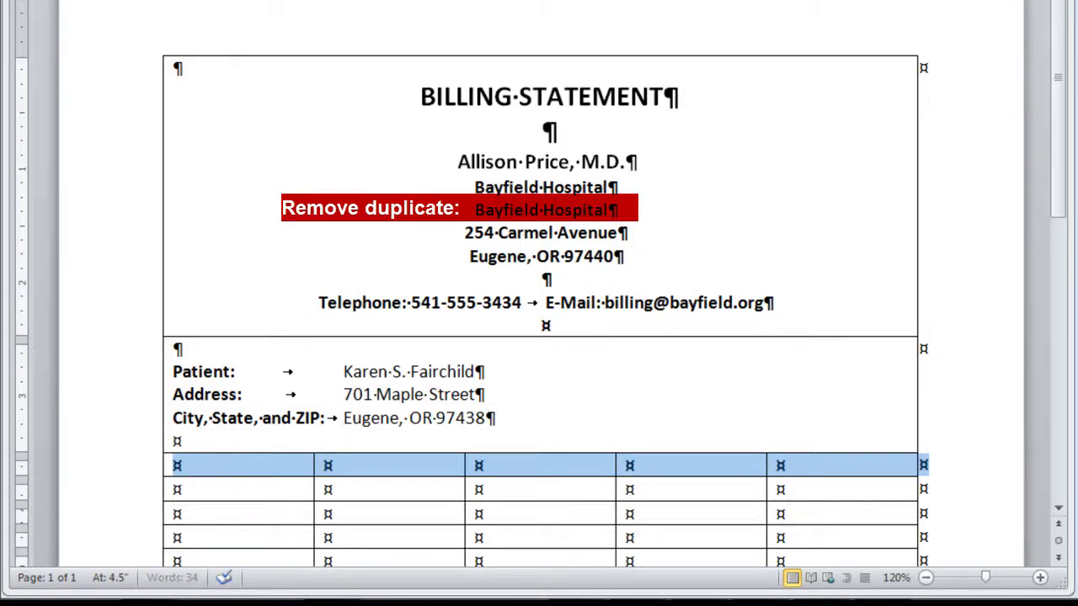
pyautogui.scroll(-4, 867, 354)
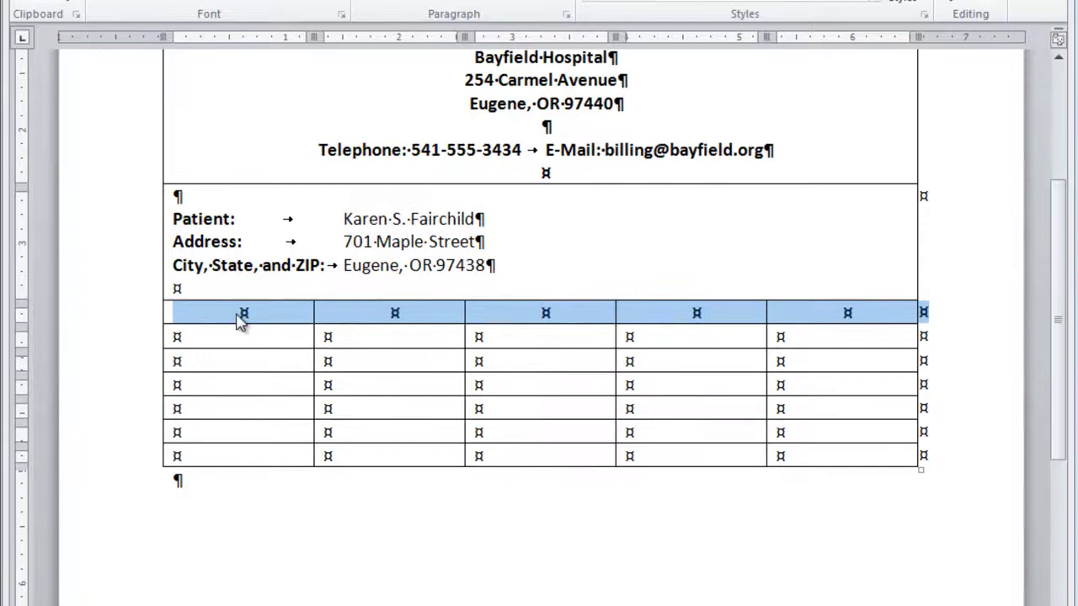
pyautogui.click(241, 318)
pyautogui.write('Date')
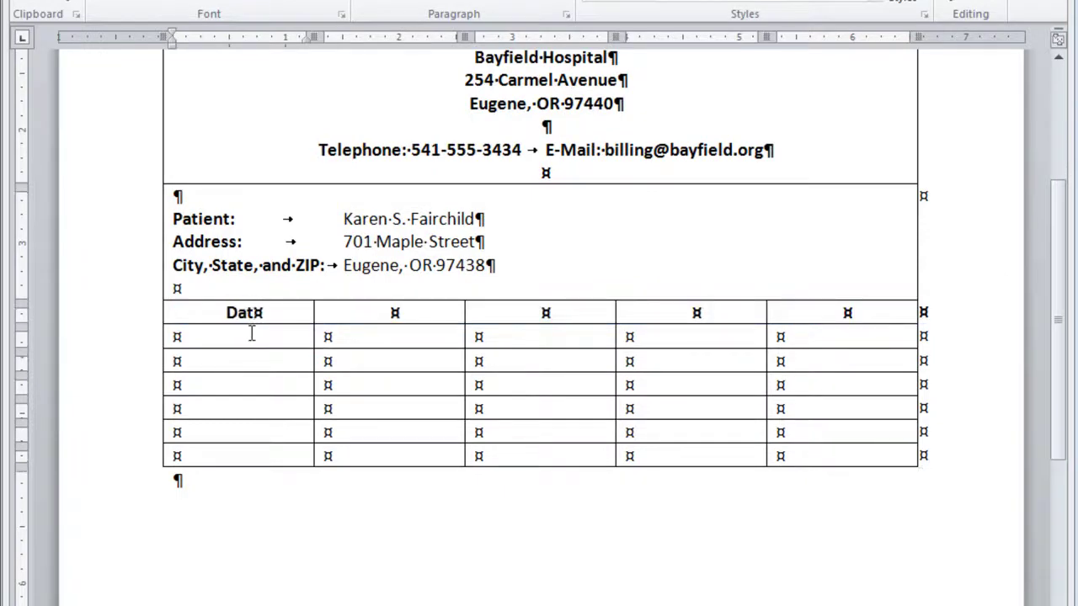
pyautogui.press('Tab')
pyautogui.write('Description')
pyautogui.press('Tab')
pyautogui.write('Charge')
pyautogui.press('Tab')
pyautogui.write('Payment\tBalance')
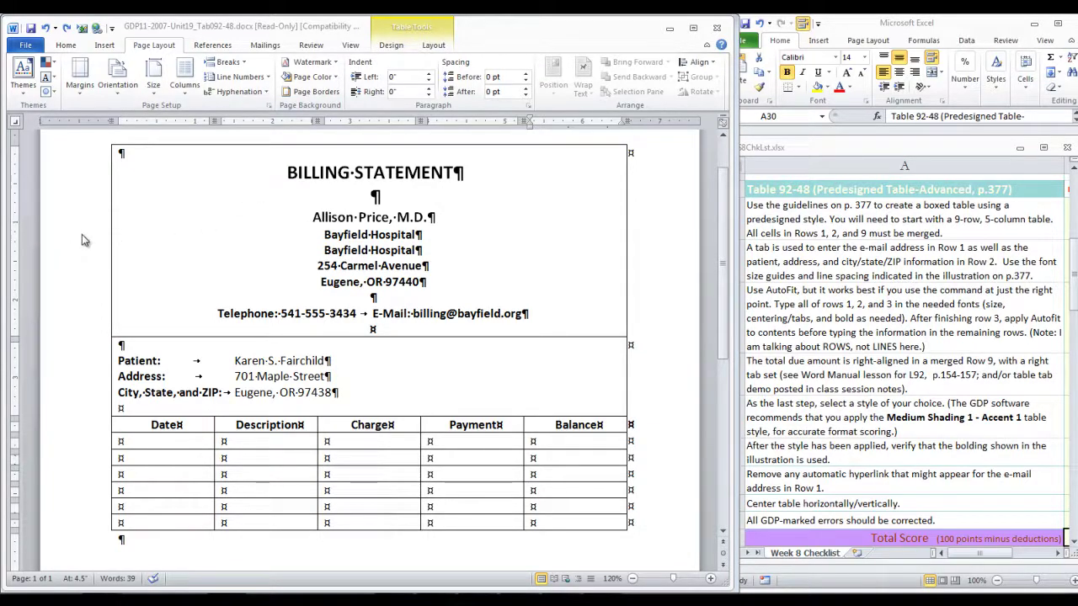
# Remove bold from the statement heading lines and the patient name, address and city lines
pyautogui.moveTo(284, 174); pyautogui.dragTo(534, 317)
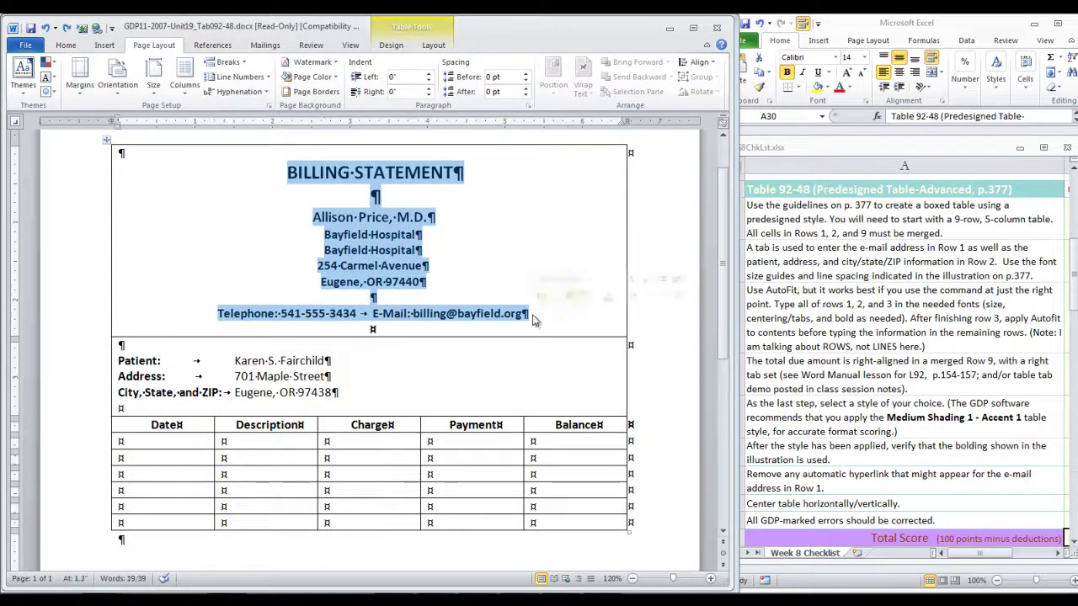
pyautogui.click(65, 45)
pyautogui.click(69, 87)
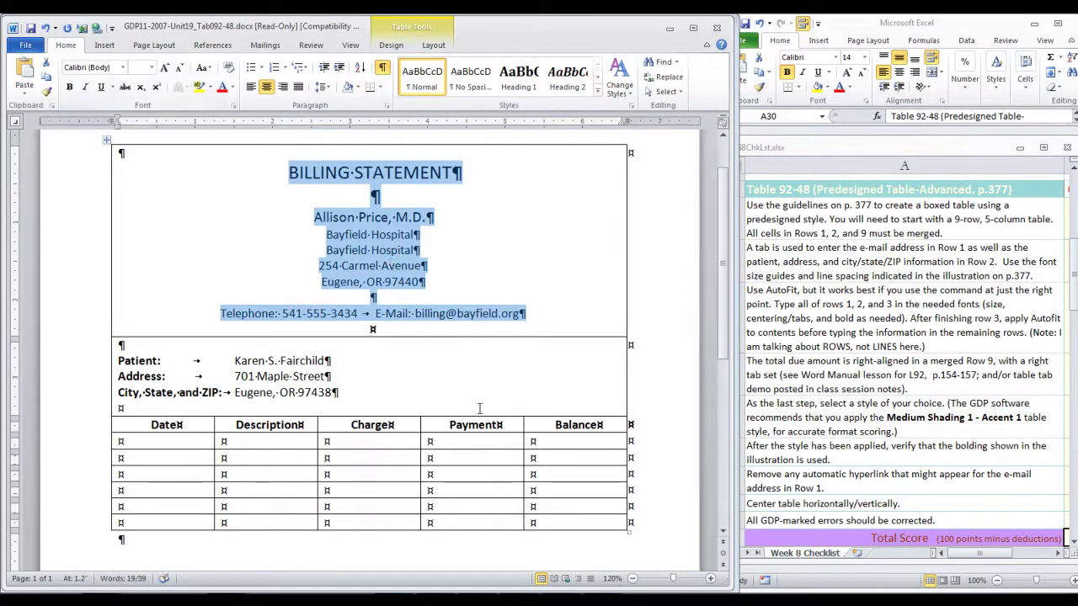
pyautogui.moveTo(222, 393); pyautogui.dragTo(122, 362)
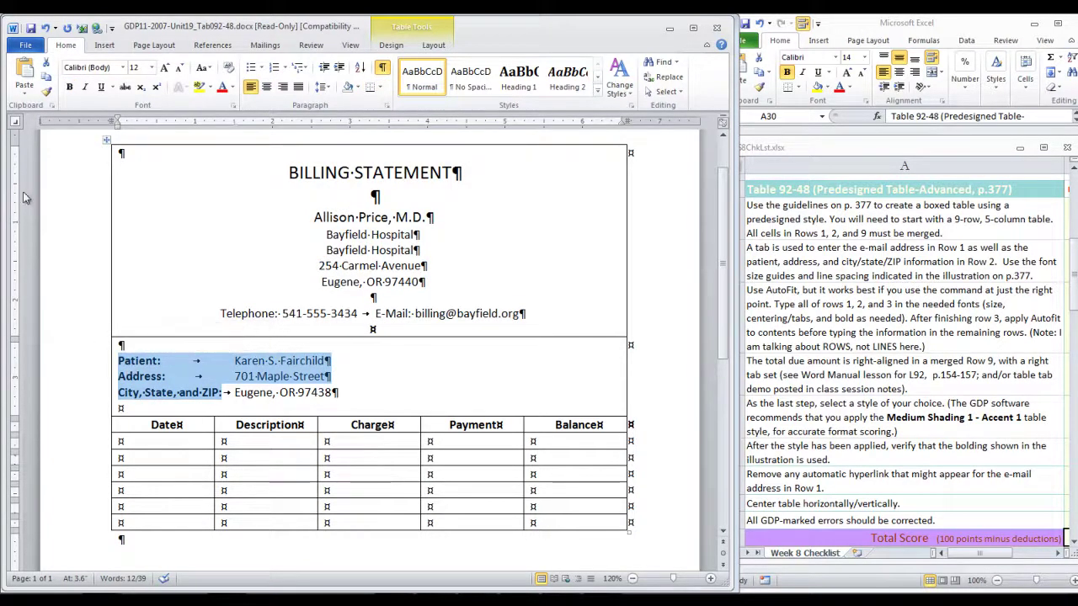
pyautogui.click(69, 87)
pyautogui.click(134, 425)
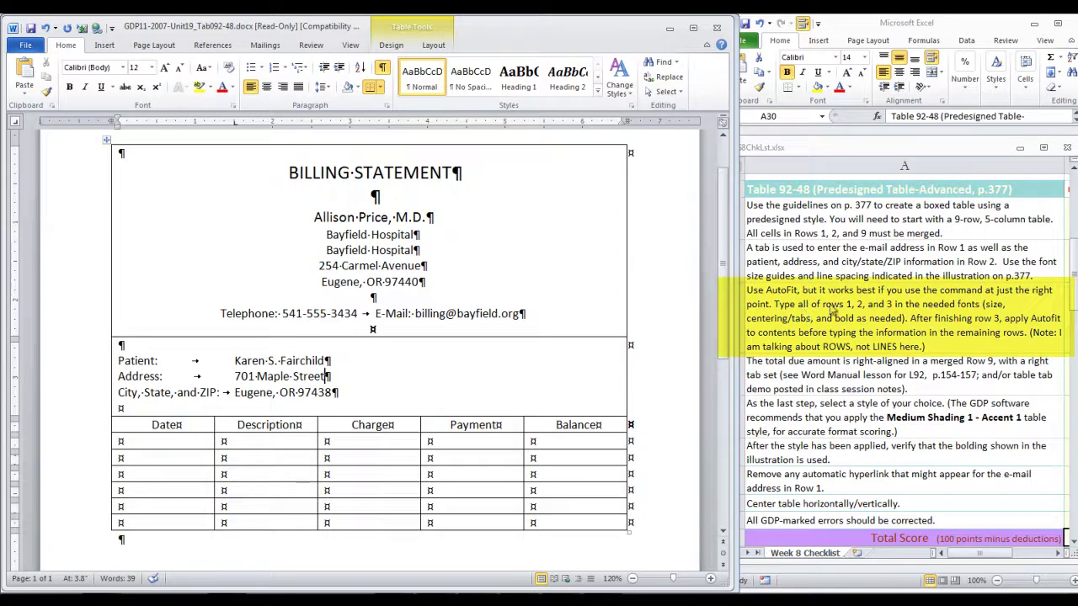
# Highlight the AutoFit instruction in the checklist window
pyautogui.click(939, 348)
pyautogui.doubleClick(933, 347)
pyautogui.moveTo(933, 348); pyautogui.dragTo(747, 290)
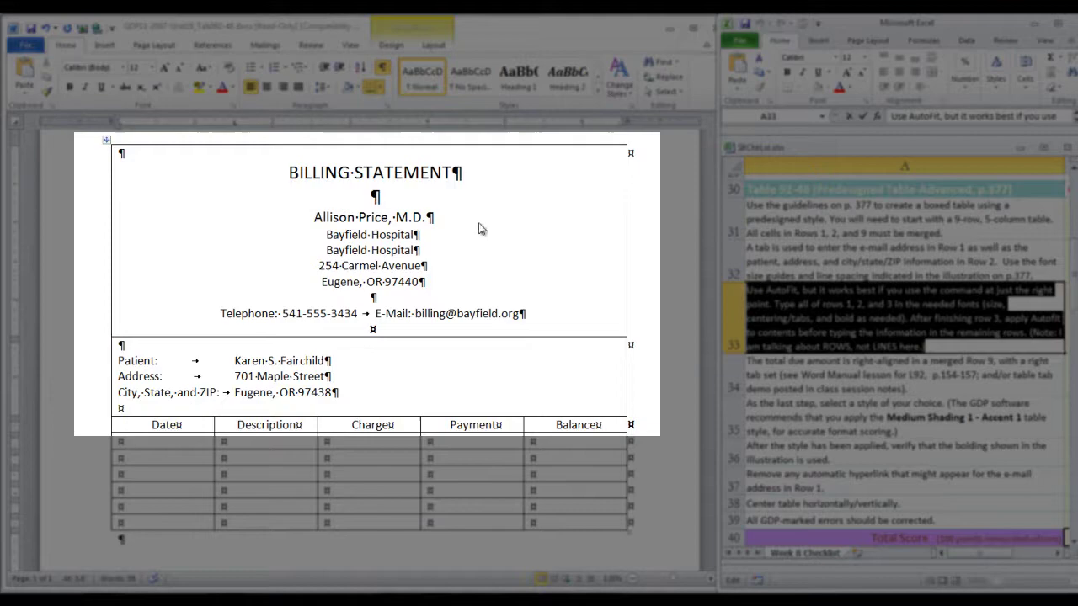
# Apply AutoFit to Contents so the billing table's columns shrink to their text
pyautogui.click(83, 387)
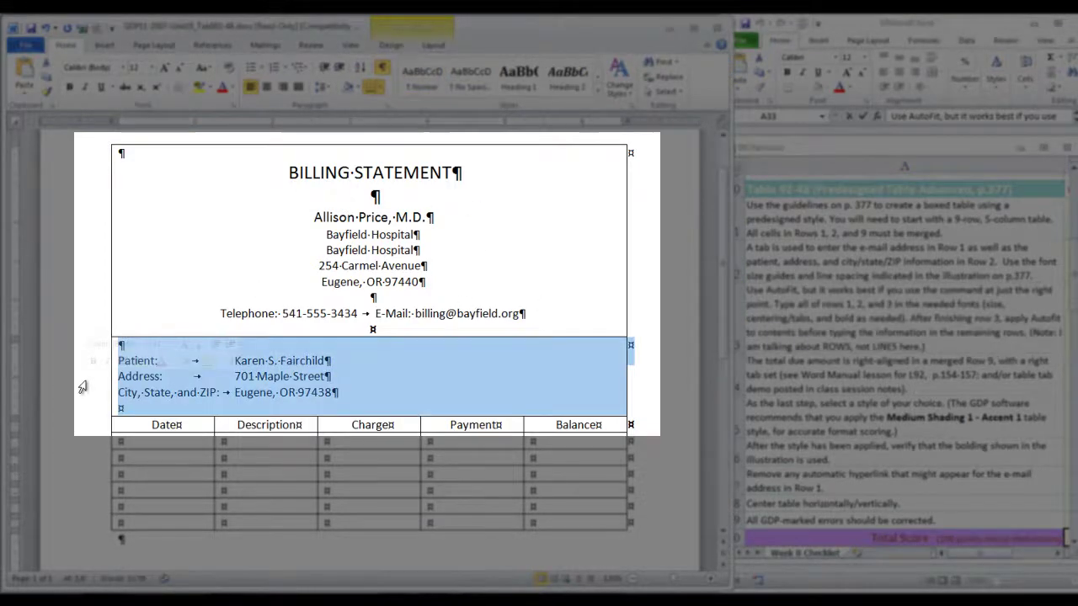
pyautogui.click(84, 428)
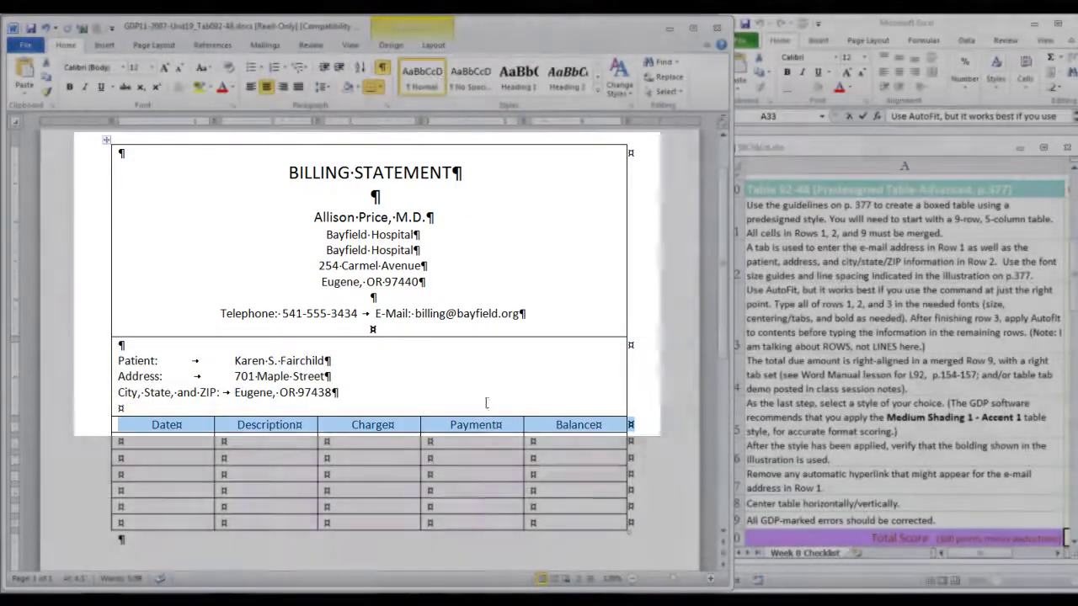
pyautogui.click(488, 404)
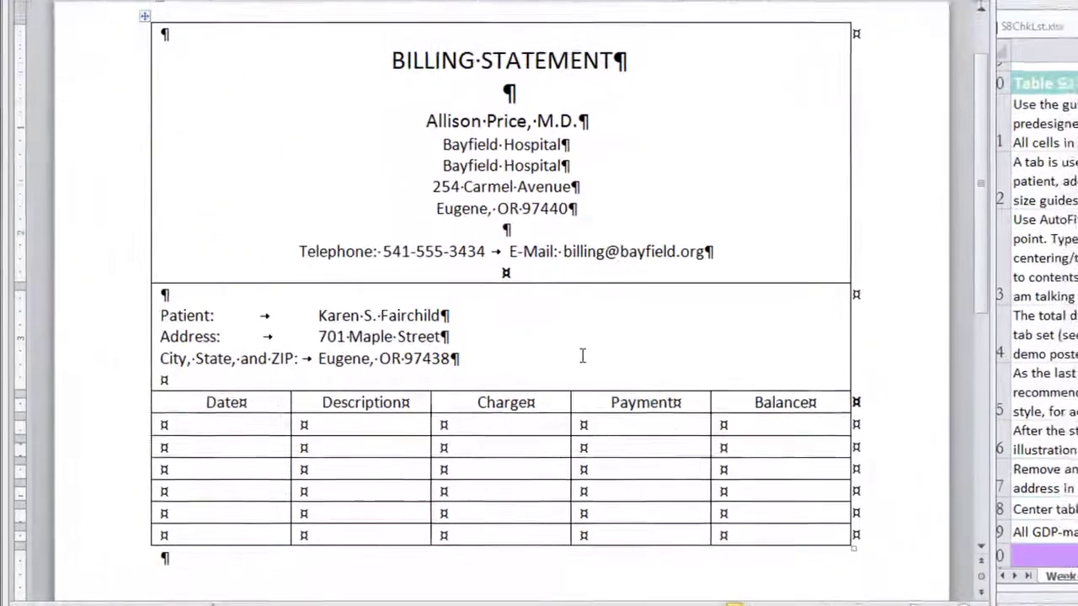
pyautogui.rightClick(562, 353)
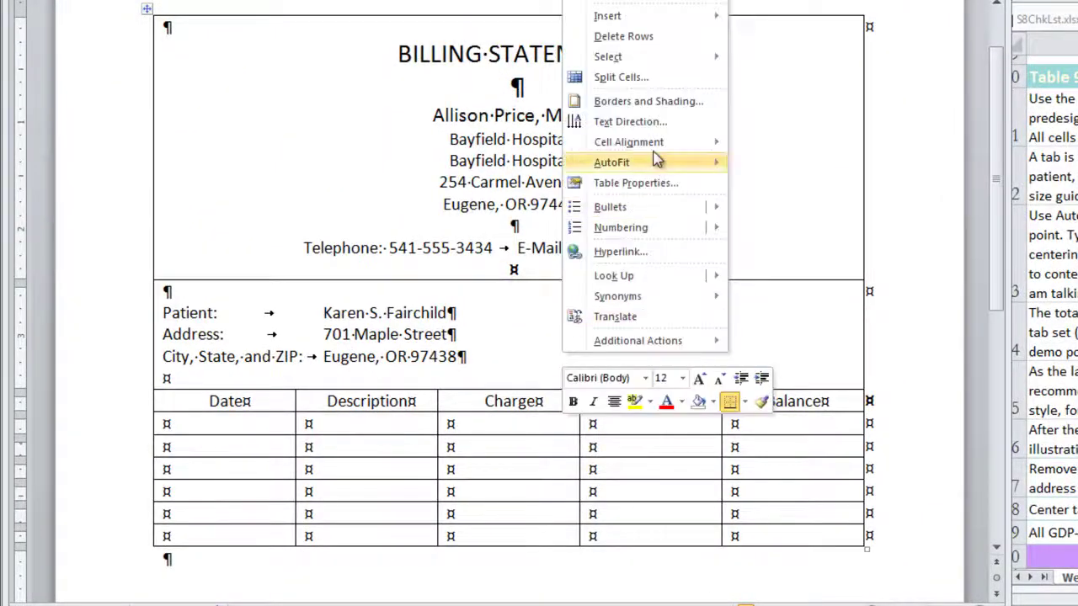
pyautogui.moveTo(656, 168)
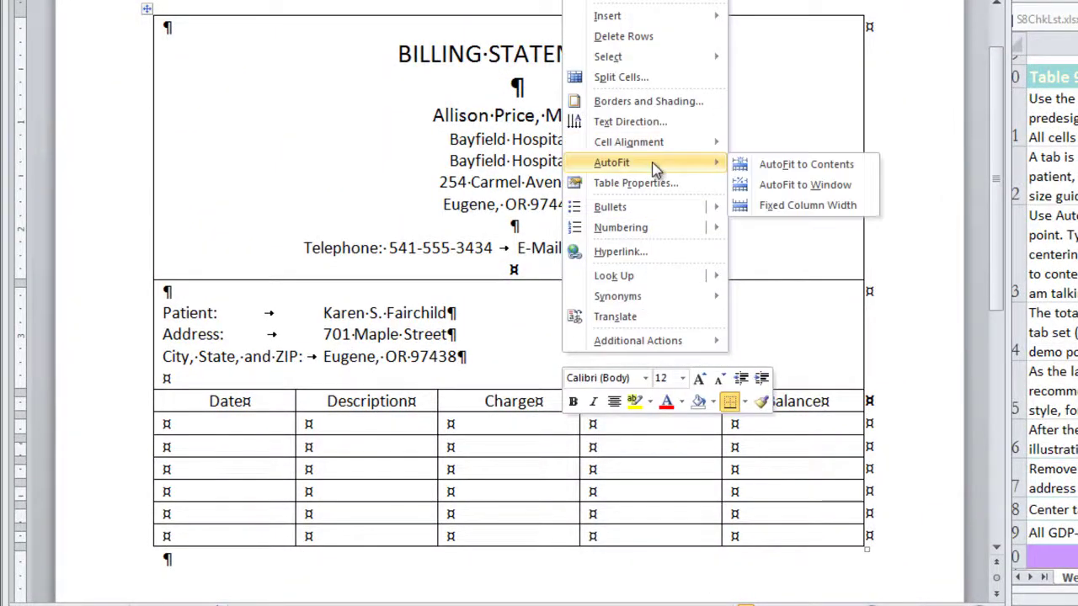
pyautogui.click(772, 166)
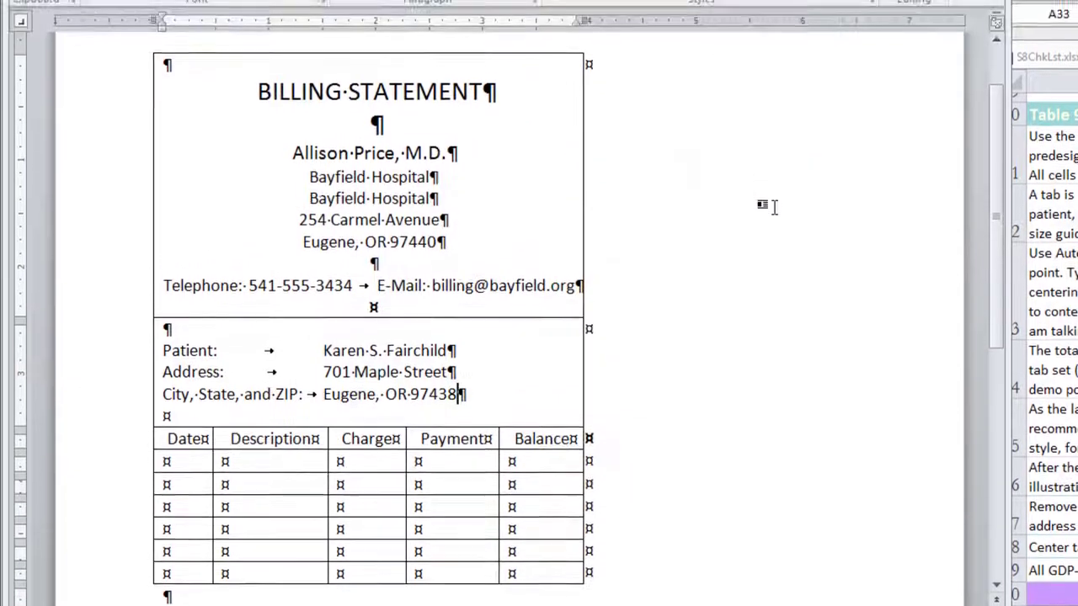
# Fill in the billing entries from 7/18/2013 to 8/18/2013, then select the Charge, Payment and Balance amounts
pyautogui.click(166, 465)
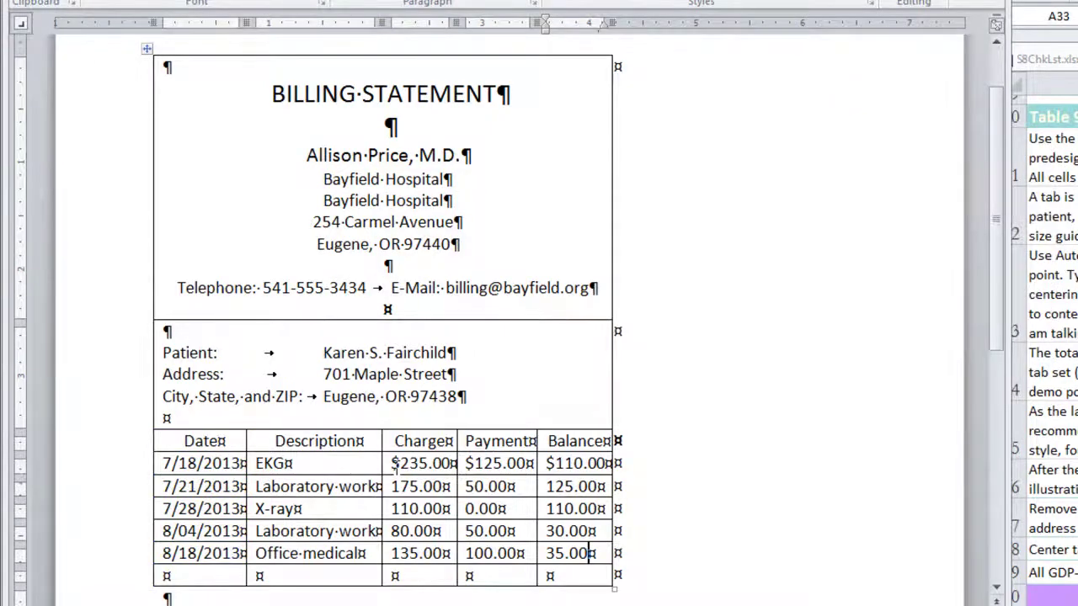
pyautogui.moveTo(393, 468); pyautogui.dragTo(572, 538)
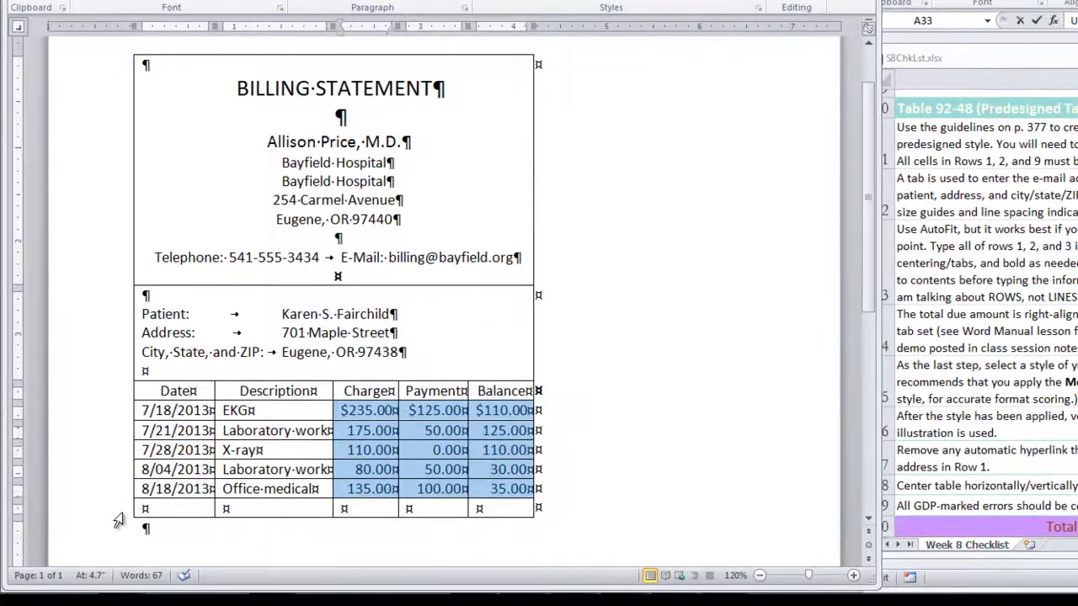
# Merge the table's last row into a single cell and label it Total Due
pyautogui.click(118, 519)
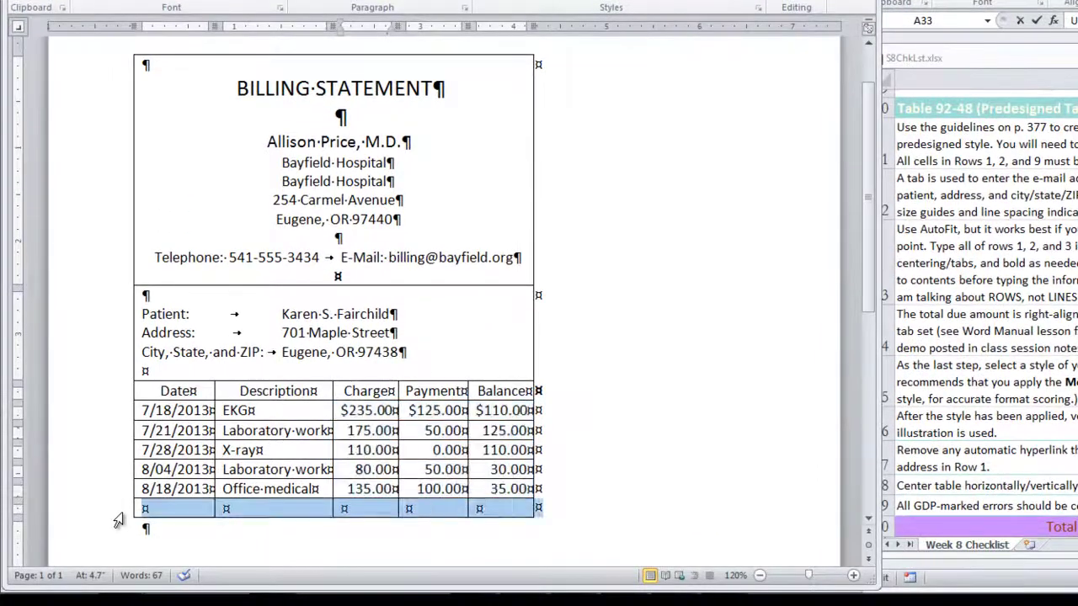
pyautogui.rightClick(118, 520)
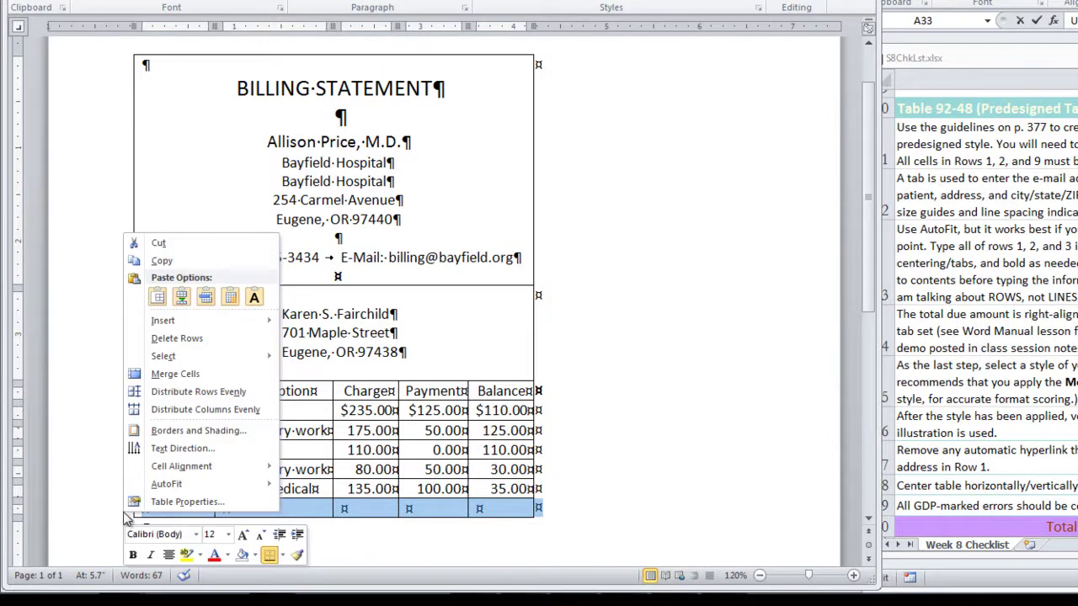
pyautogui.click(187, 378)
pyautogui.write('Tota')
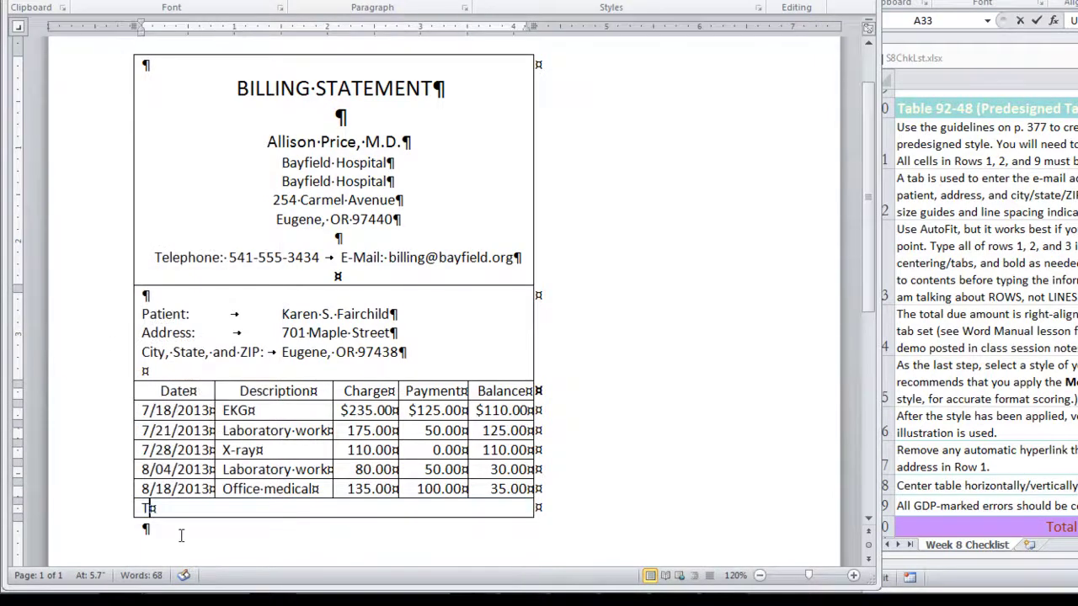
pyautogui.write('l Due')
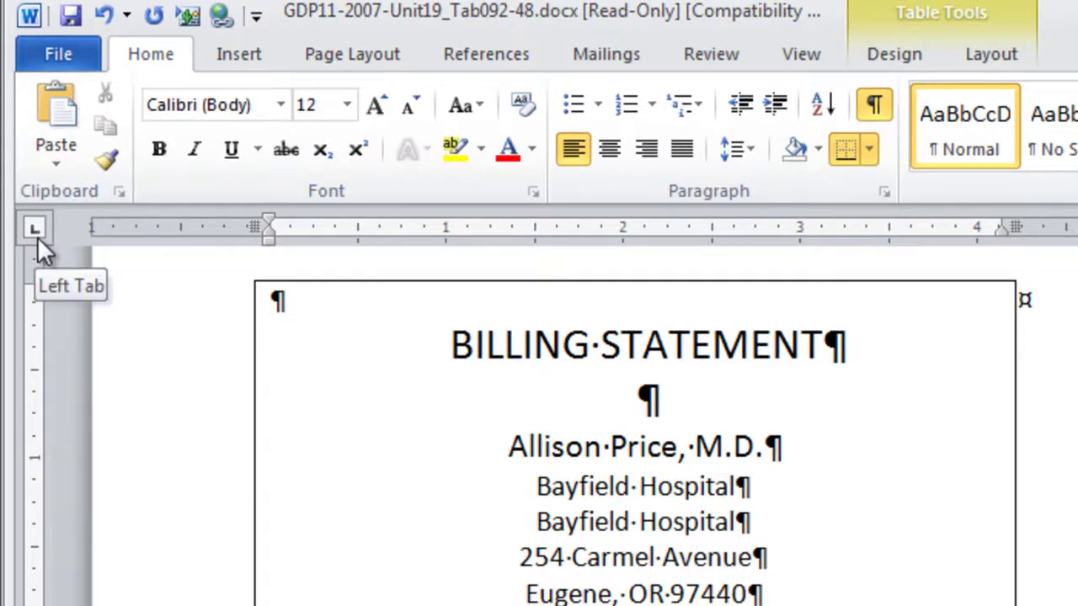
# Set a right tab at the cell's right edge and tab $410.00 to it after Total Due
pyautogui.click(39, 231)
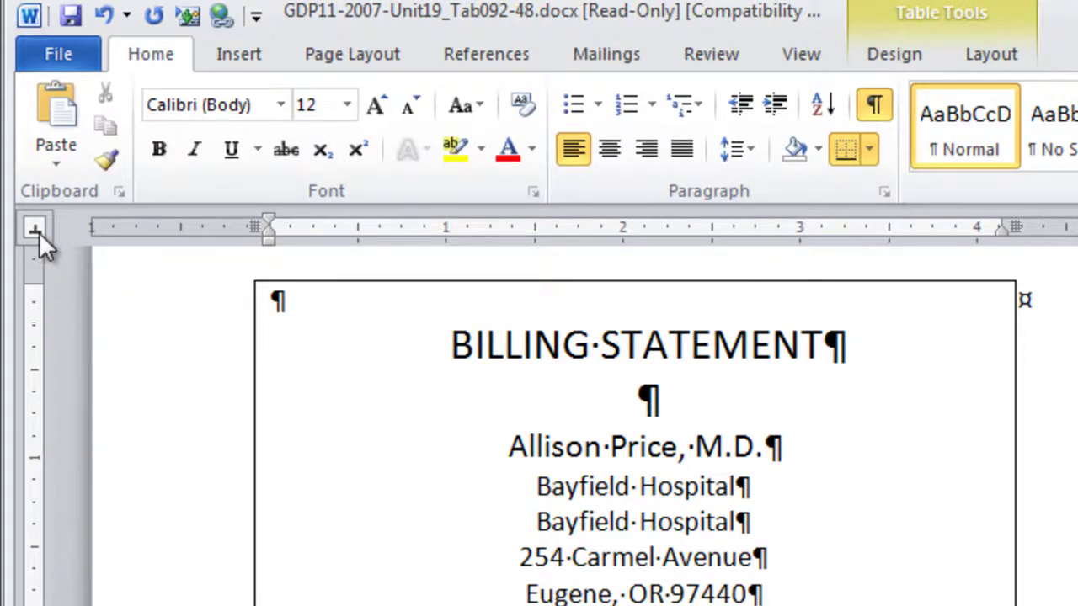
pyautogui.click(34, 232)
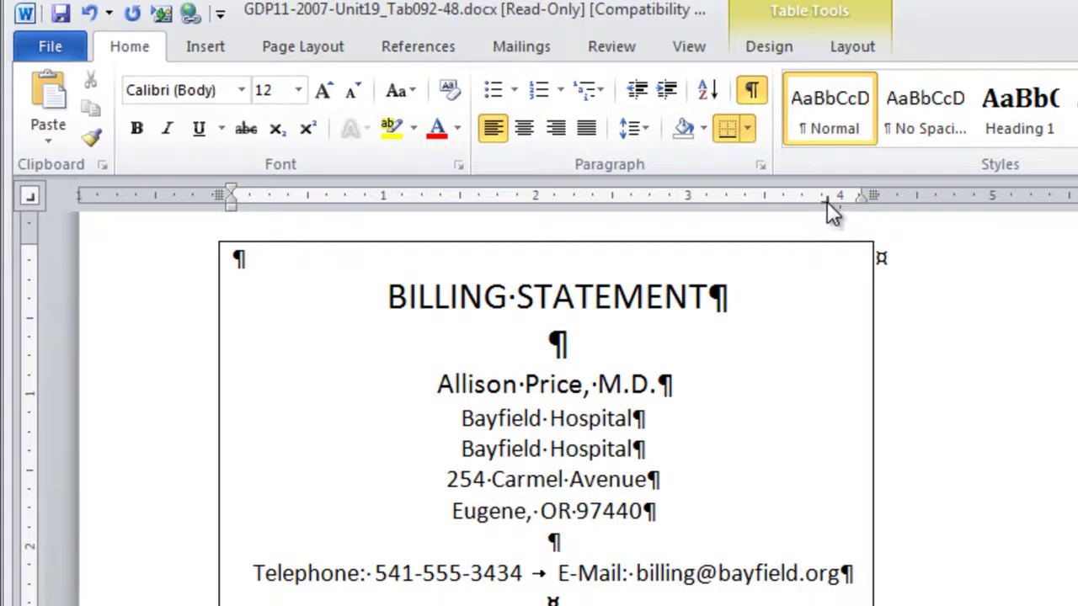
pyautogui.moveTo(827, 201); pyautogui.dragTo(864, 206)
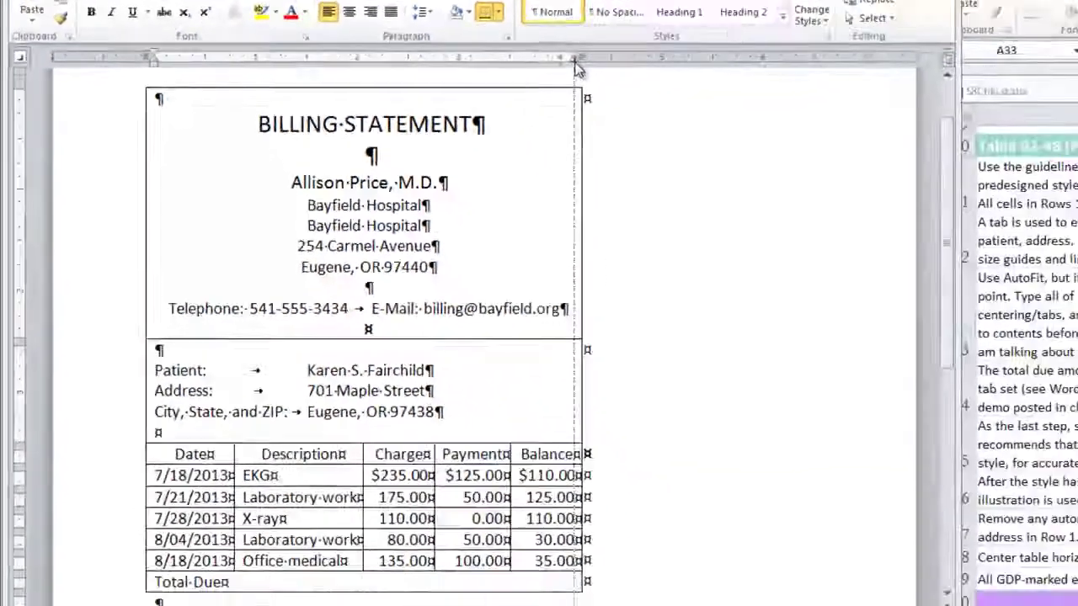
pyautogui.moveTo(577, 68); pyautogui.dragTo(578, 66)
pyautogui.click(225, 582)
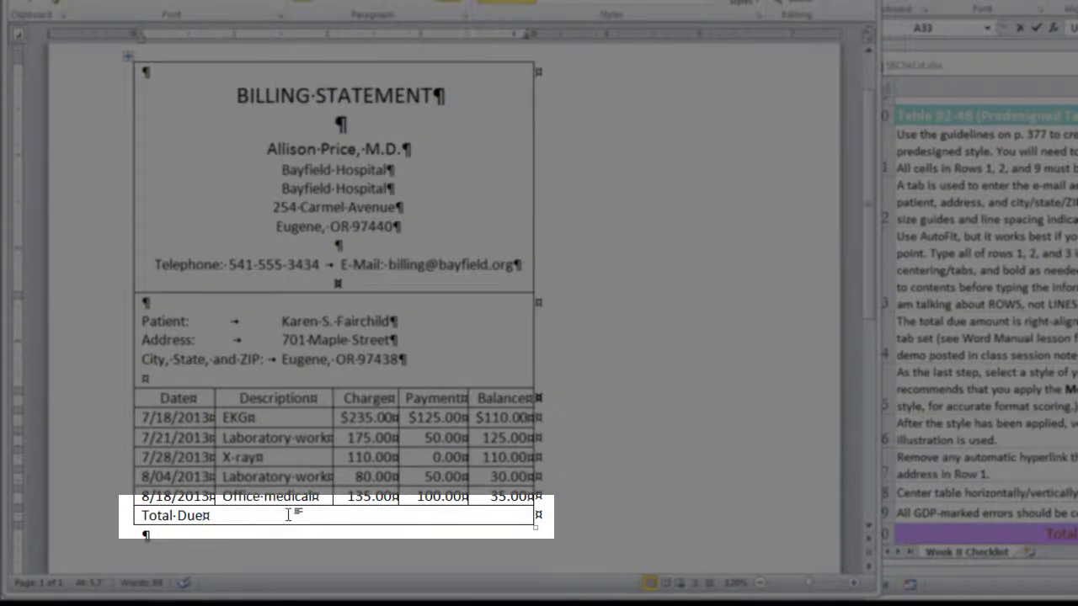
pyautogui.hotkey('ctrl', 'Tab')
pyautogui.write('$410.0')
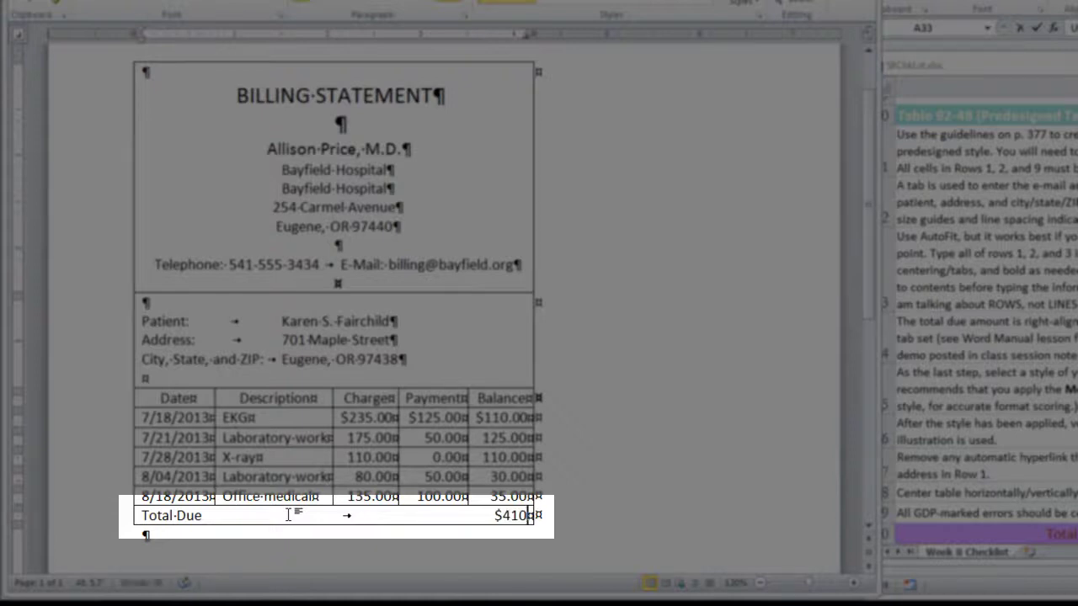
pyautogui.write('0')
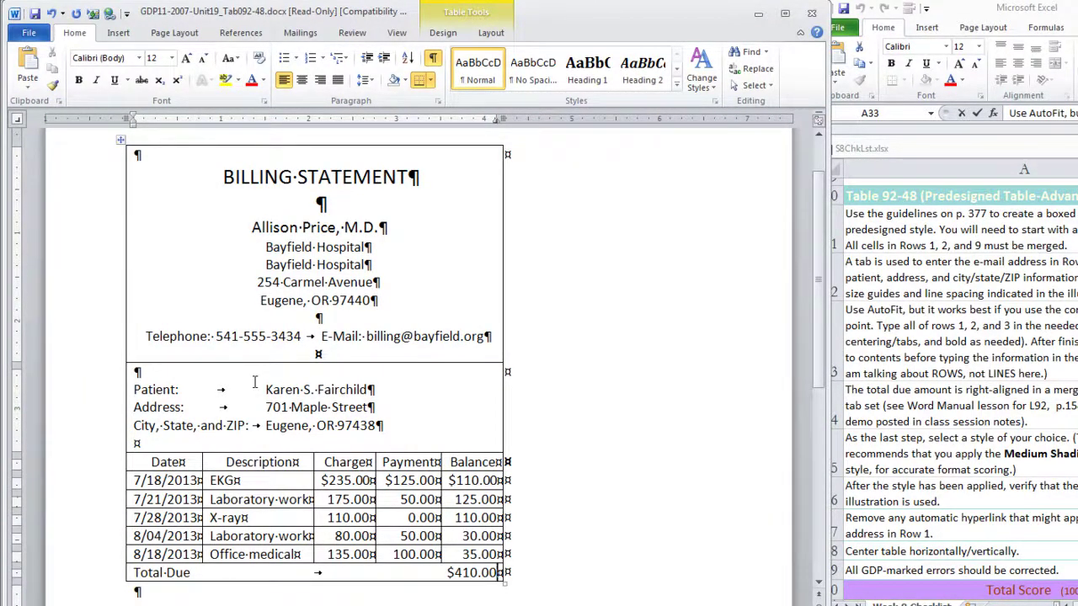
# Choose Medium Shading 1 - Accent 1 from the full Table Styles gallery
pyautogui.click(440, 35)
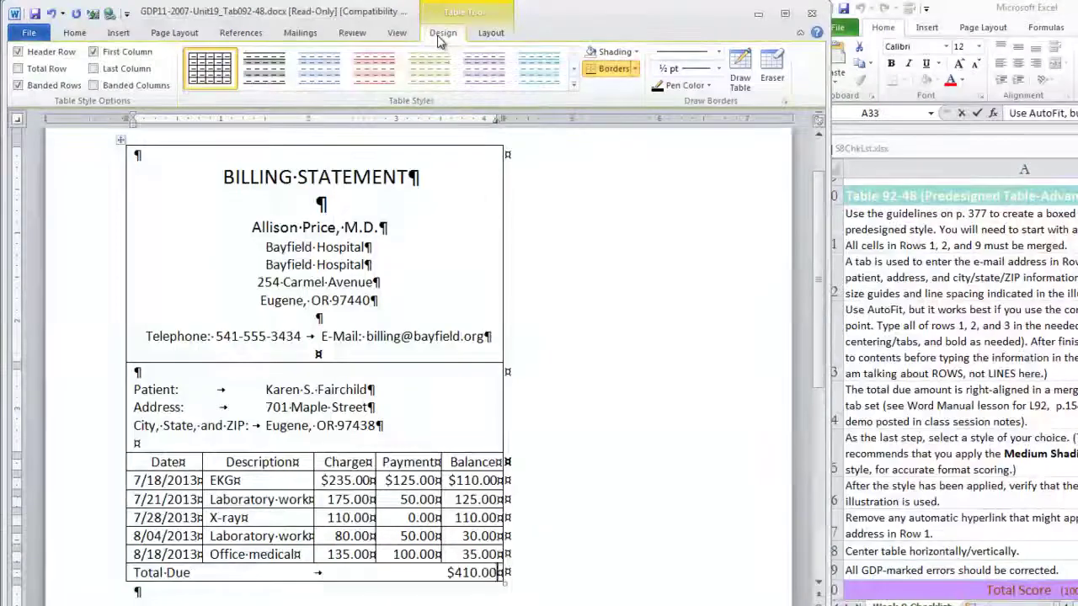
pyautogui.click(575, 88)
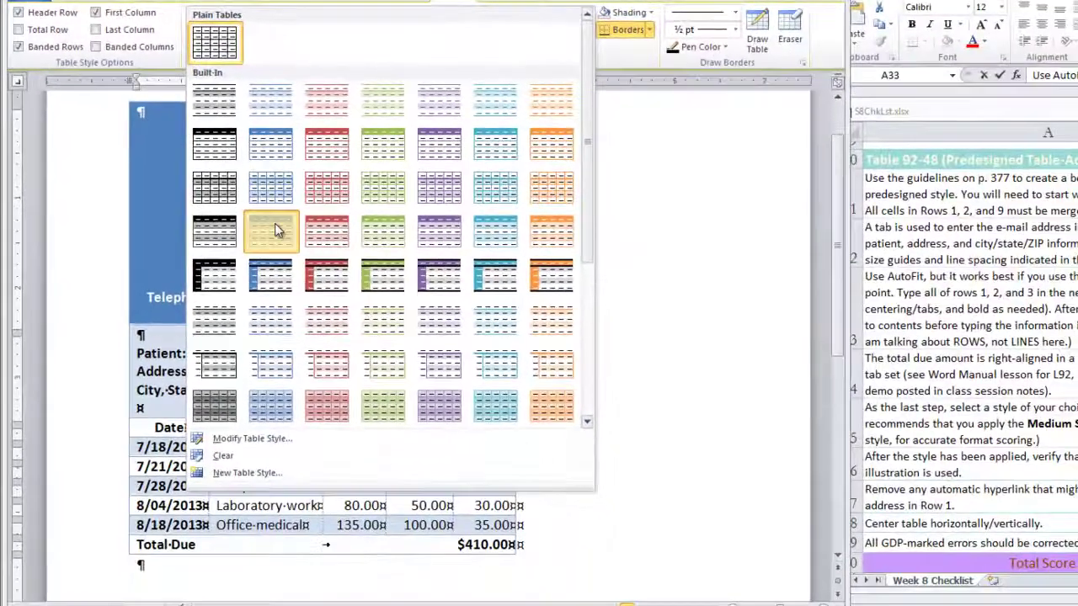
pyautogui.click(389, 330)
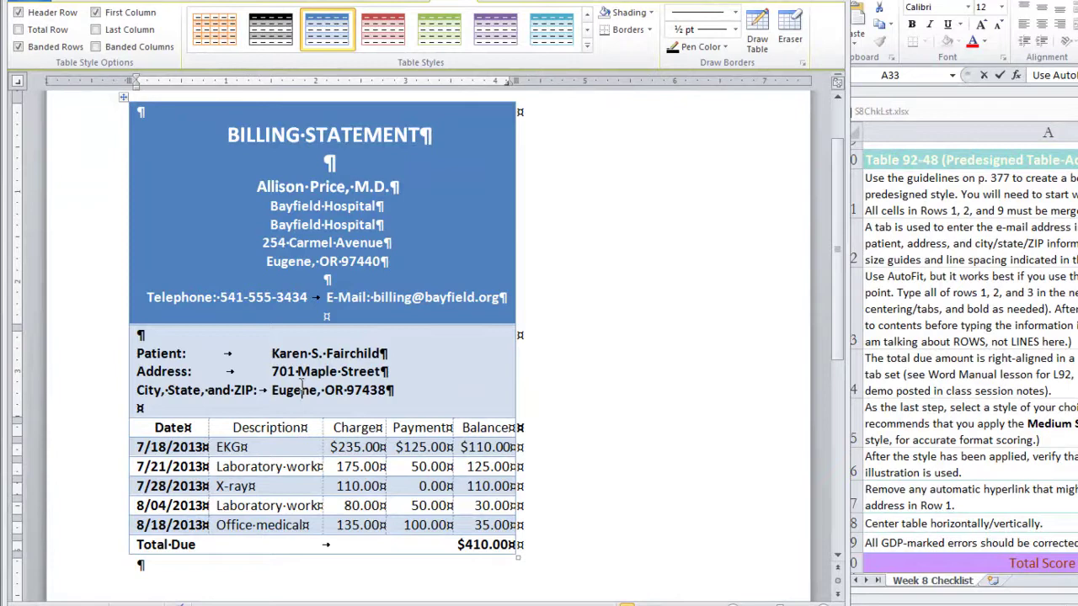
# Check the patient detail lines and leave the column heading row bold
pyautogui.click(301, 385)
pyautogui.moveTo(271, 352); pyautogui.dragTo(395, 353)
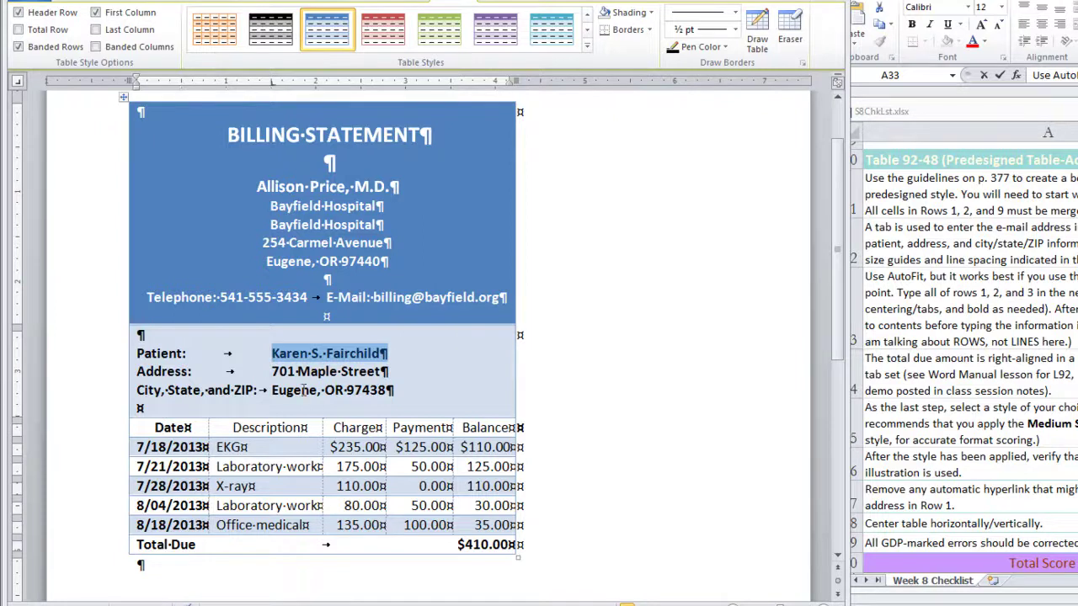
pyautogui.moveTo(272, 371); pyautogui.dragTo(379, 372)
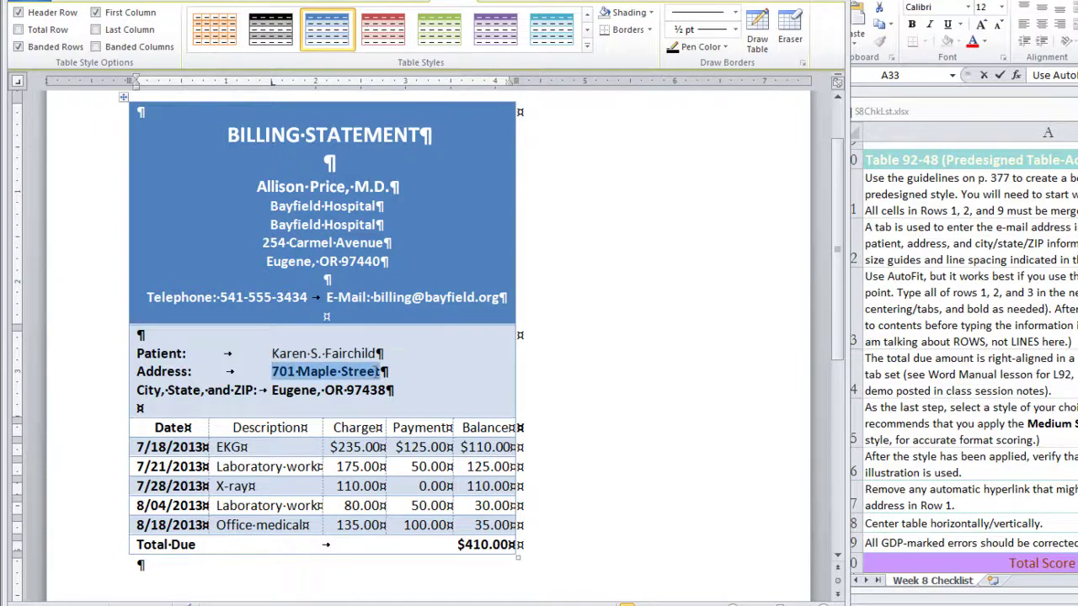
pyautogui.moveTo(271, 389); pyautogui.dragTo(389, 384)
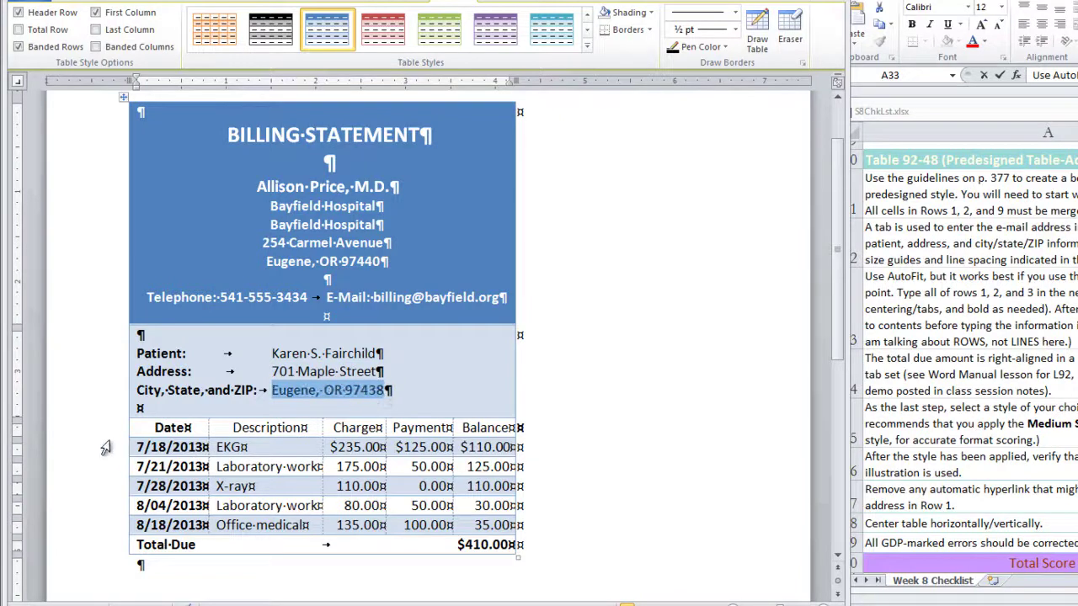
pyautogui.click(110, 438)
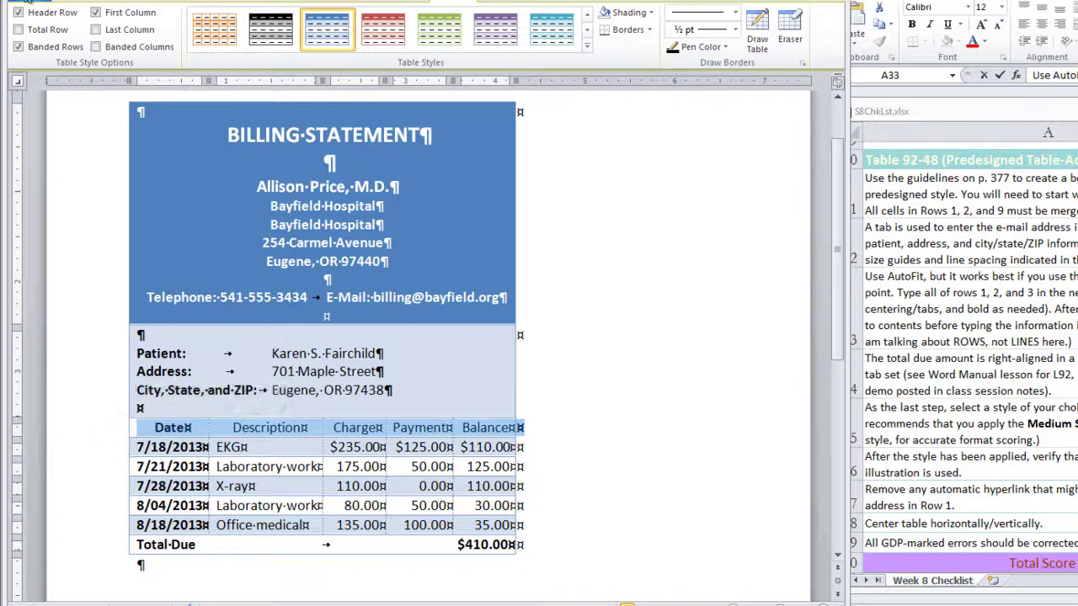
pyautogui.click(71, 2)
pyautogui.click(80, 44)
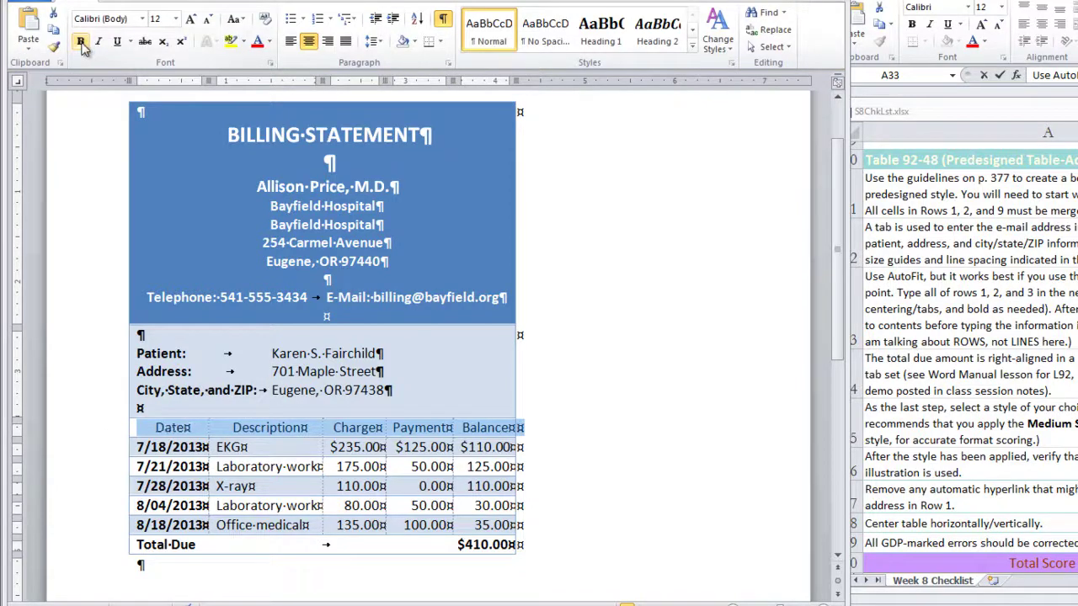
pyautogui.click(81, 45)
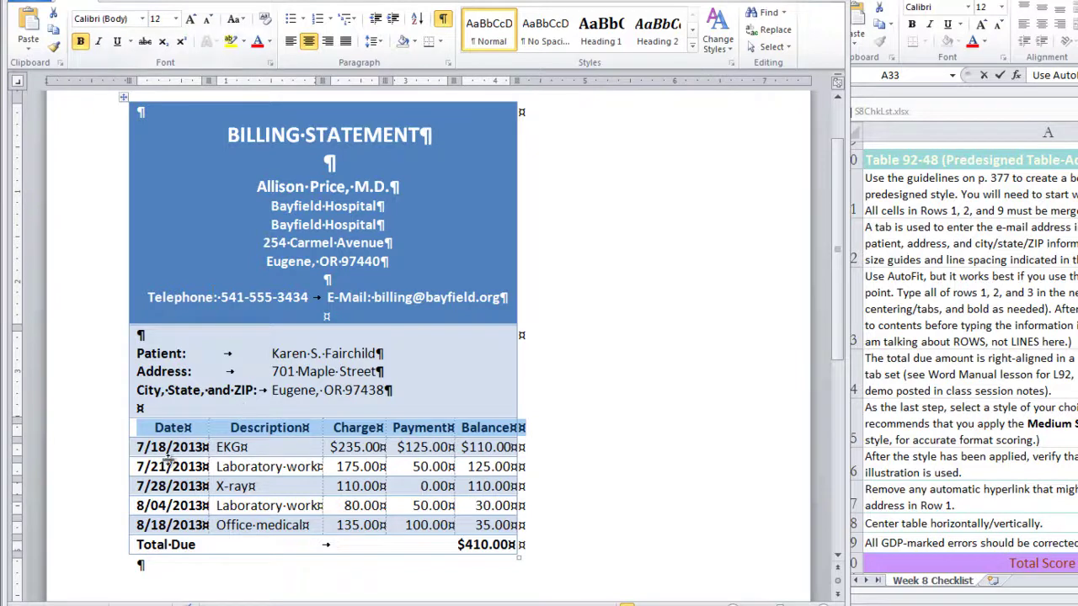
# Make the dates 7/21/2013 through 8/18/2013 in the Date column regular weight
pyautogui.moveTo(139, 447); pyautogui.dragTo(168, 525)
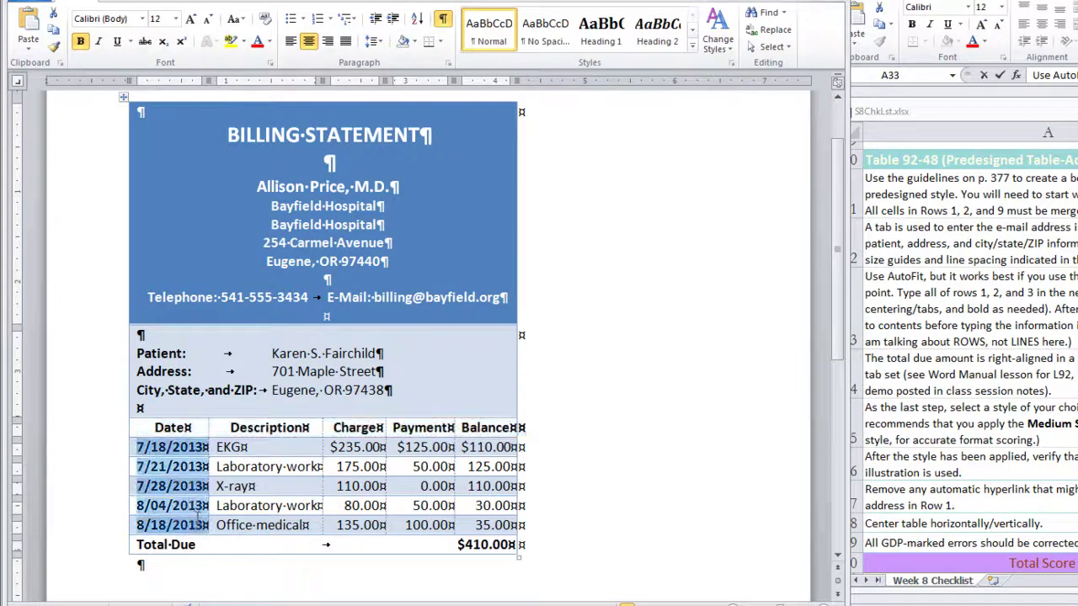
pyautogui.click(81, 45)
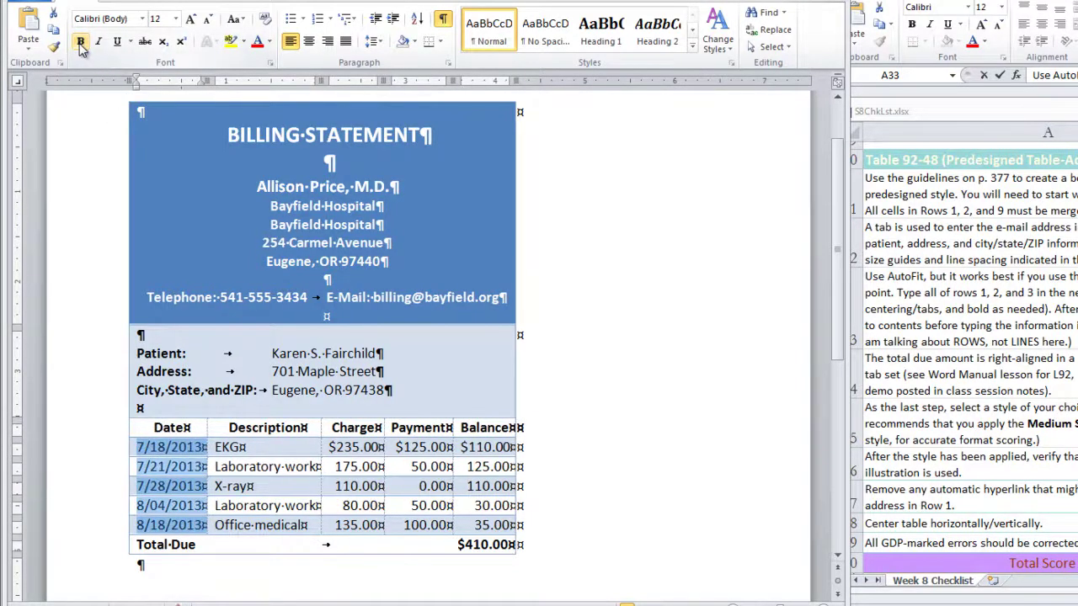
pyautogui.click(562, 486)
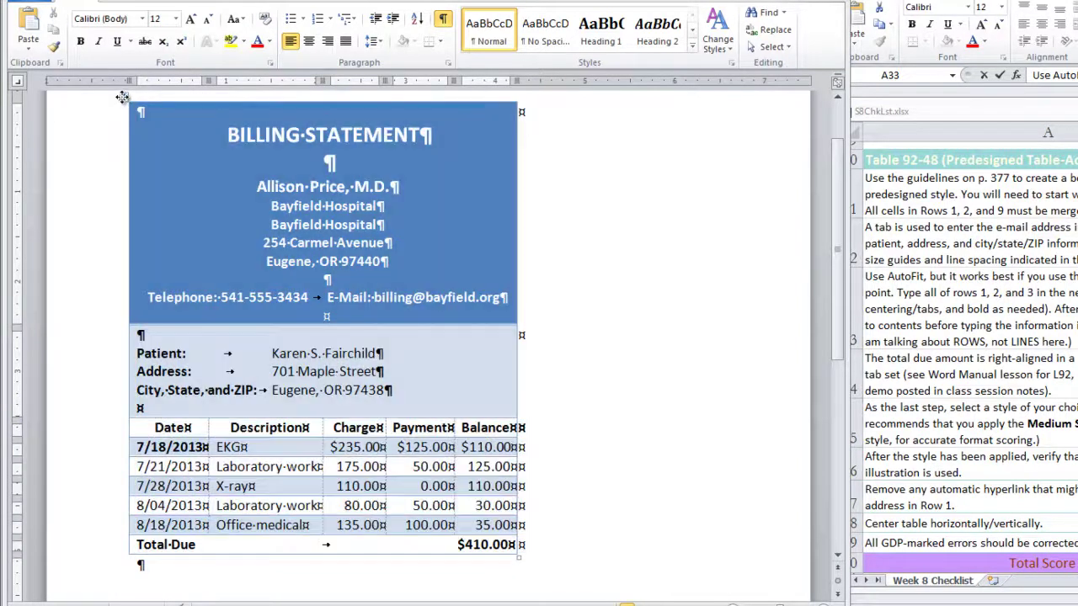
# Center the table horizontally and set the page's vertical alignment to Center in Page Setup
pyautogui.click(122, 97)
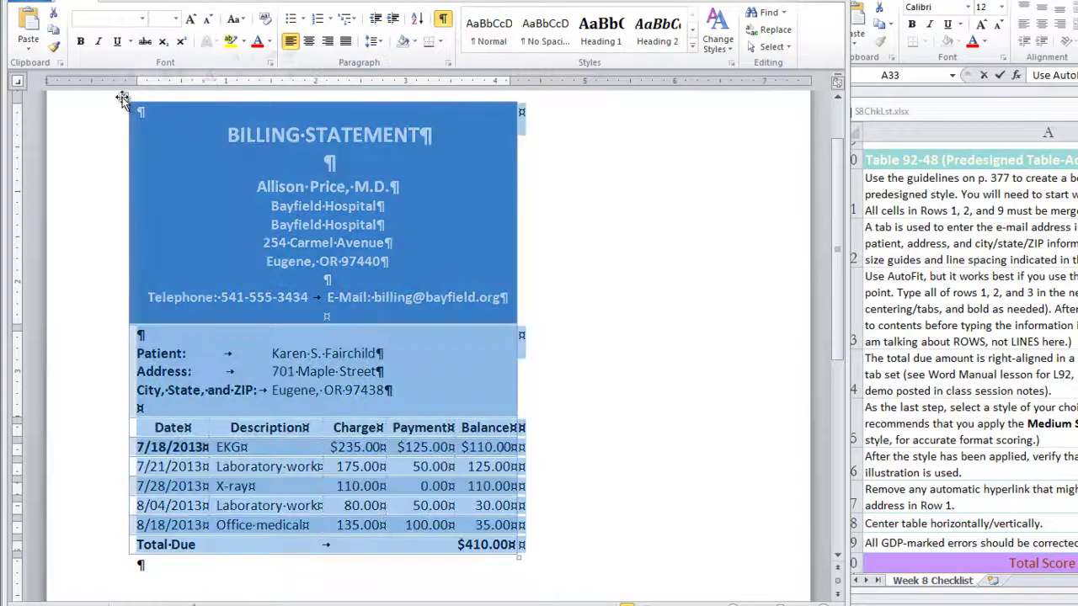
pyautogui.click(310, 49)
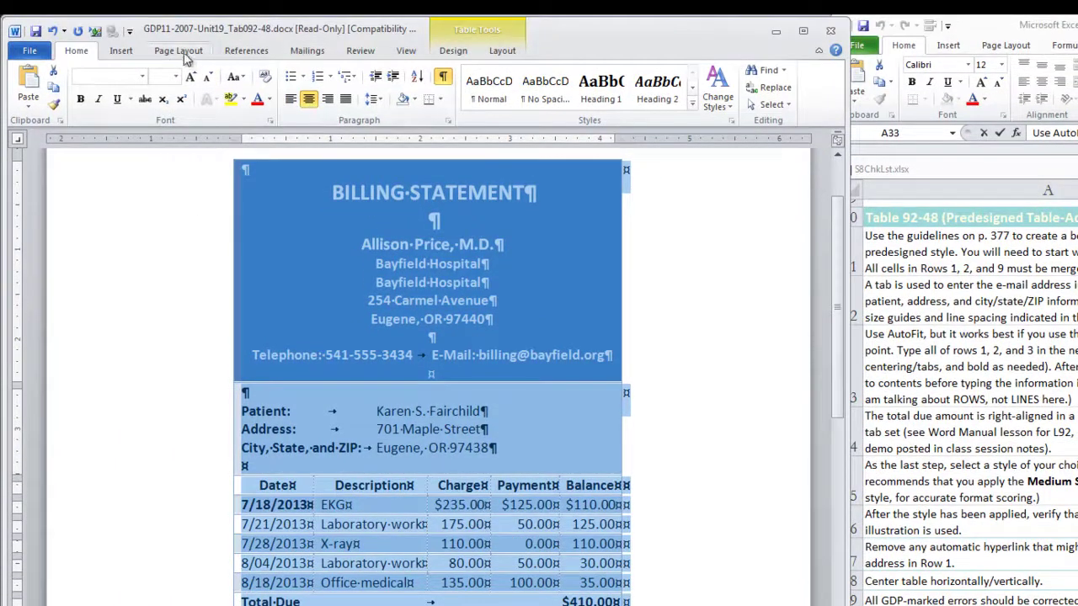
pyautogui.click(180, 51)
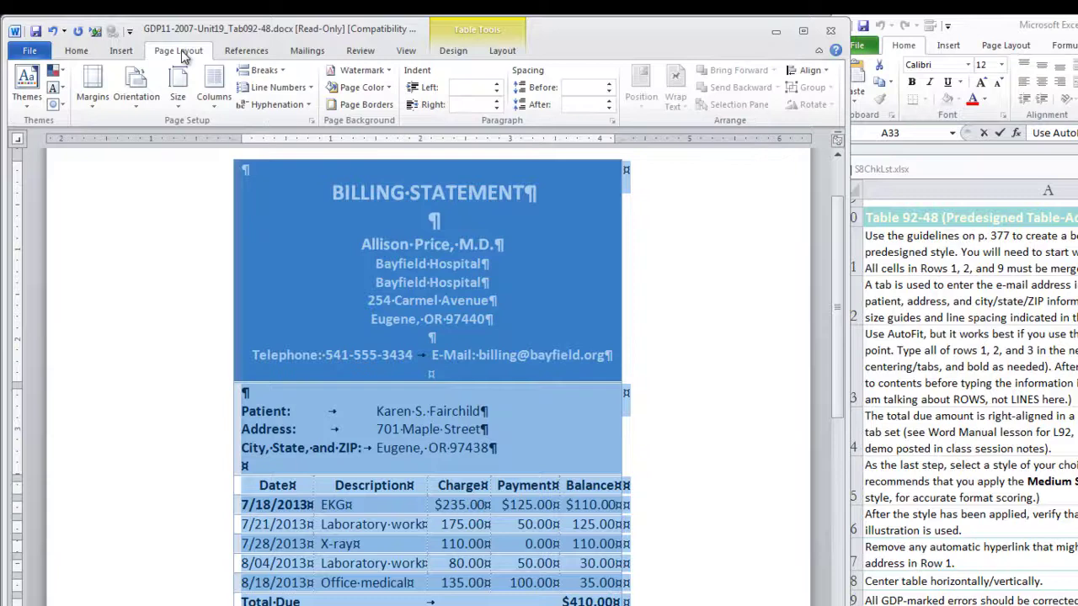
pyautogui.click(312, 124)
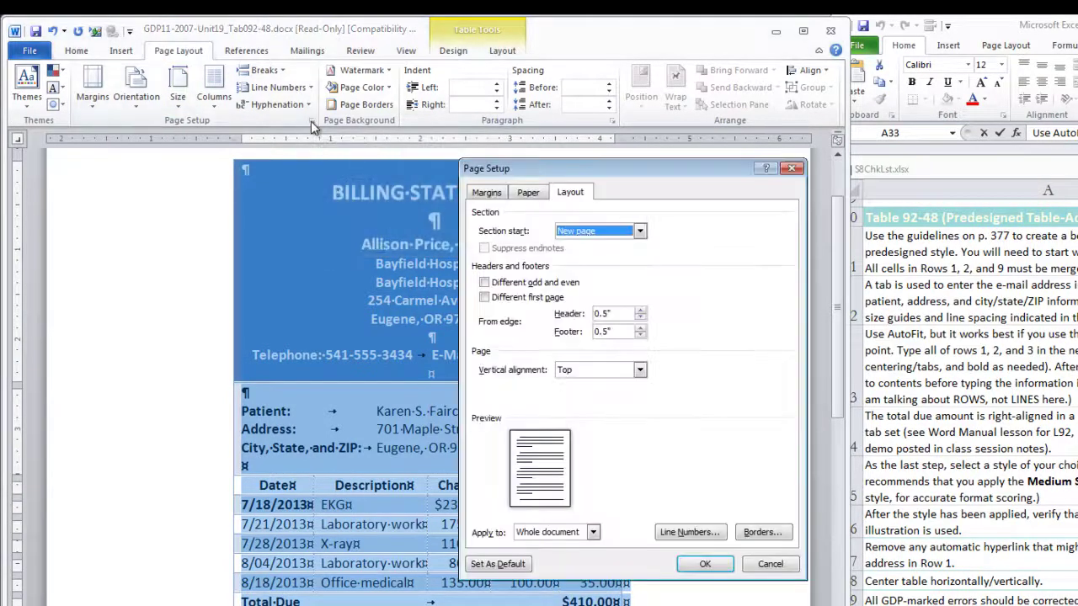
pyautogui.moveTo(648, 174); pyautogui.dragTo(629, 171)
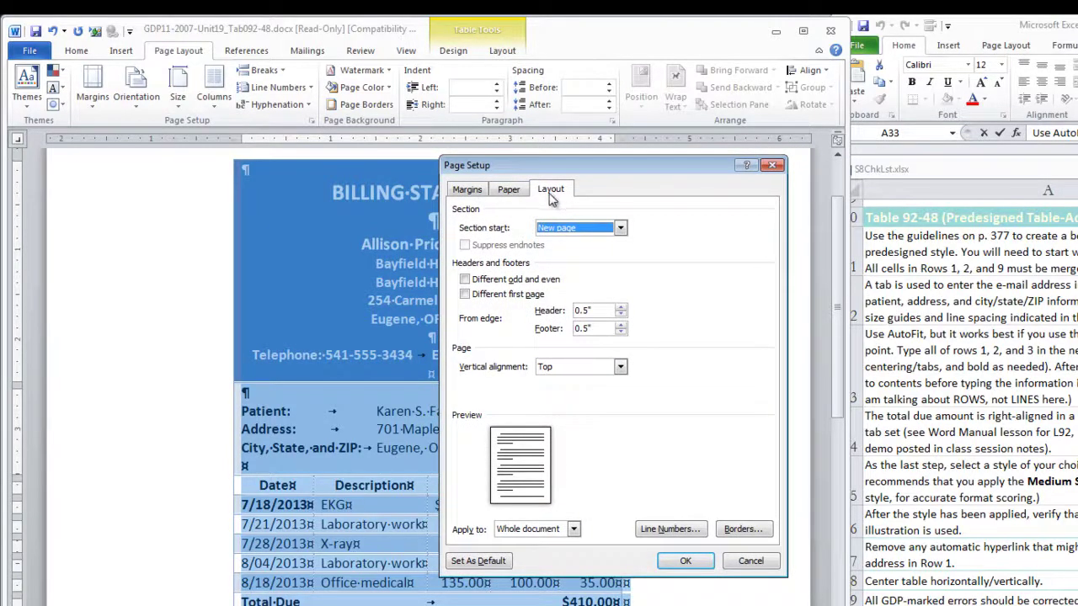
pyautogui.click(619, 367)
pyautogui.click(592, 392)
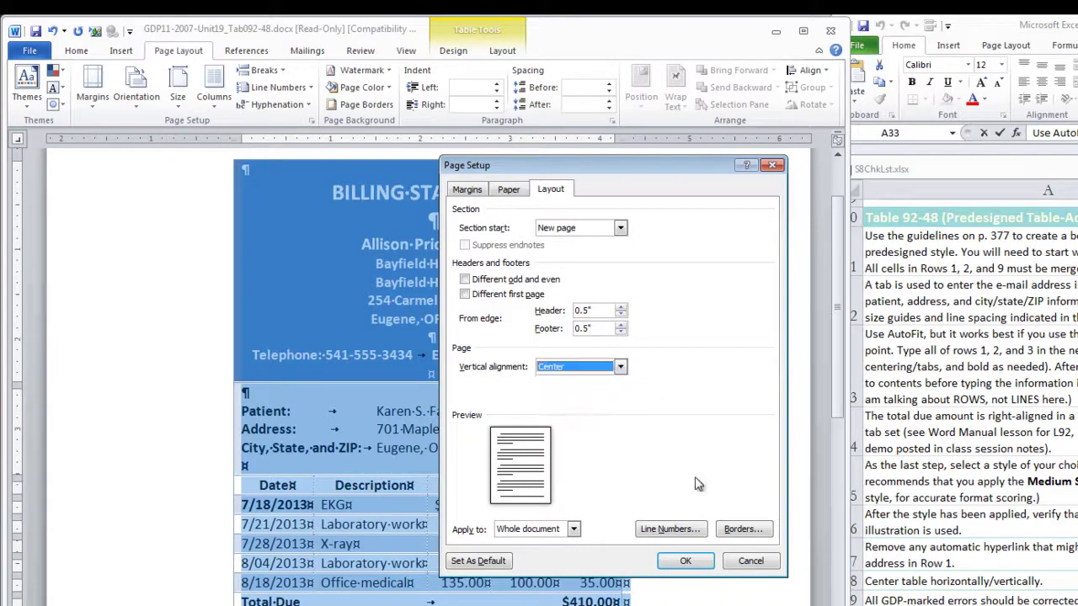
pyautogui.click(680, 563)
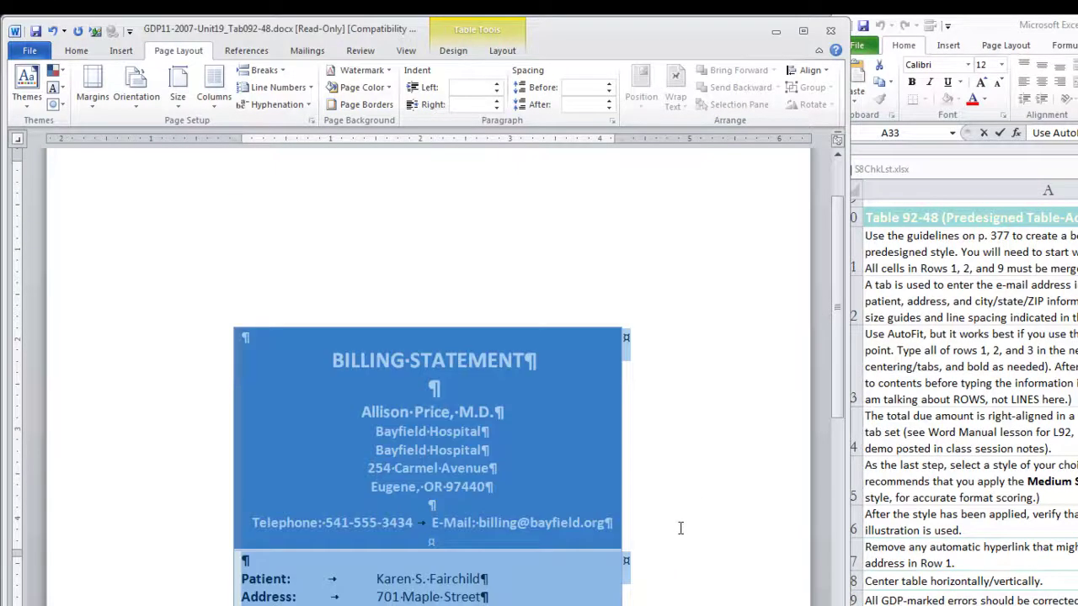
# Scroll down to view the billing table in GDP11-2007-Unit19_Tab092-48-1-1.docx
pyautogui.scroll(-4, 680, 530)
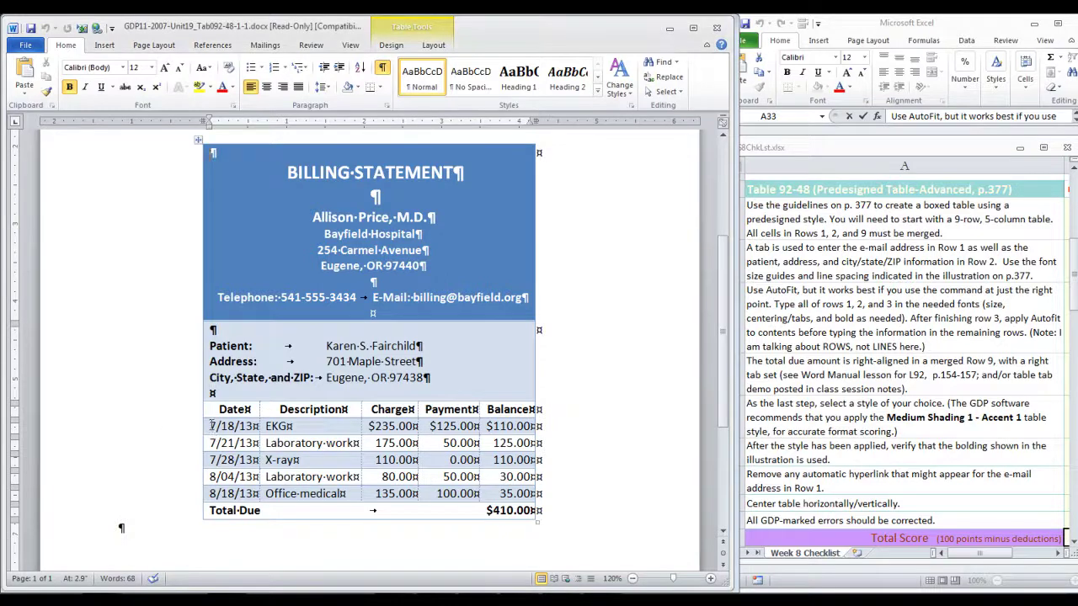
pyautogui.moveTo(209, 426); pyautogui.dragTo(240, 495)
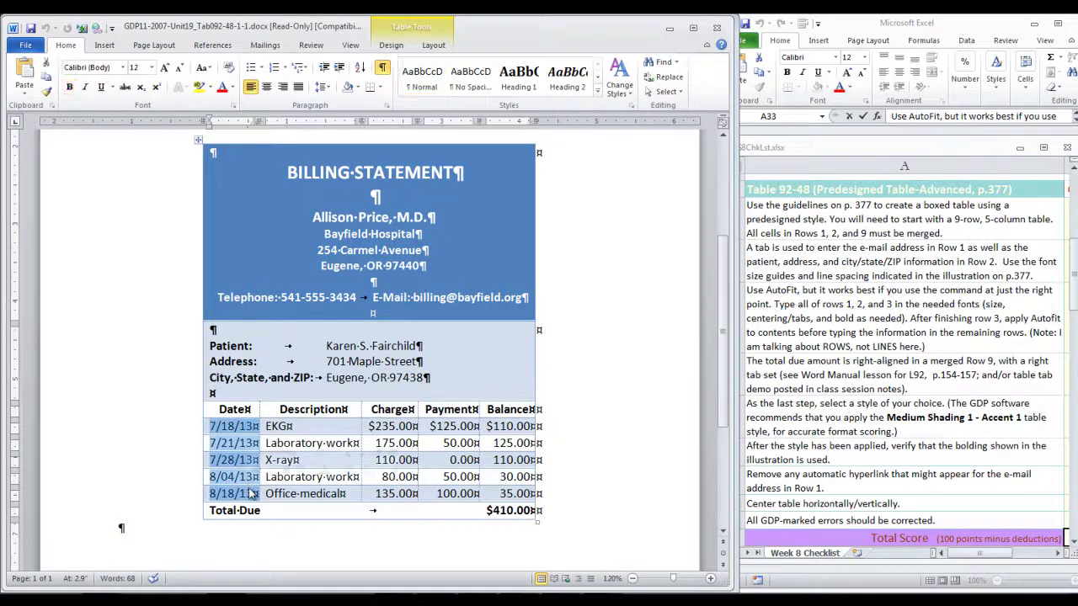
pyautogui.click(144, 530)
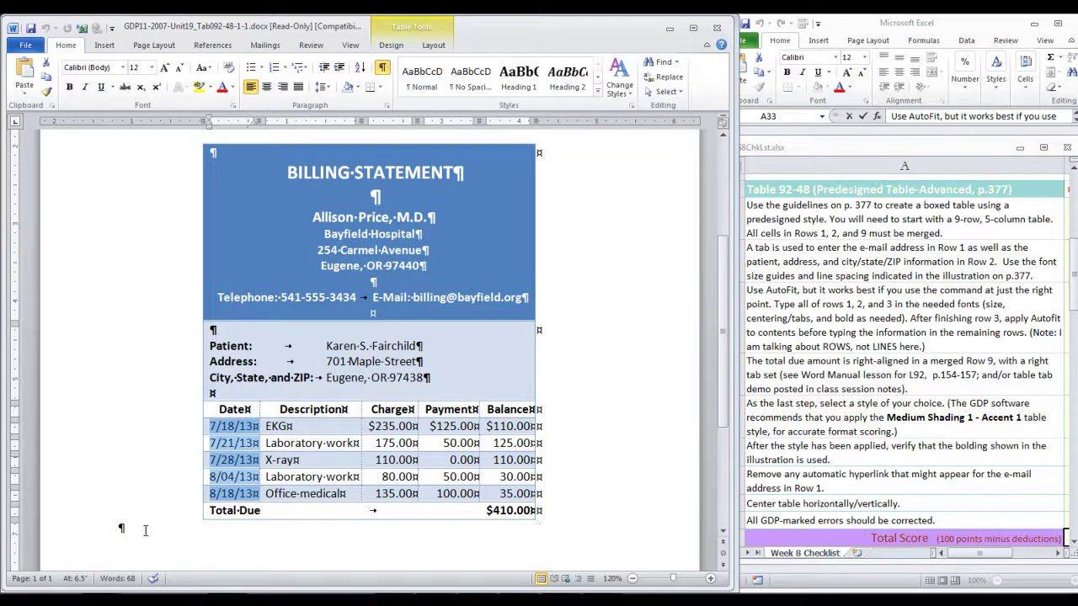
pyautogui.click(181, 460)
pyautogui.click(481, 253)
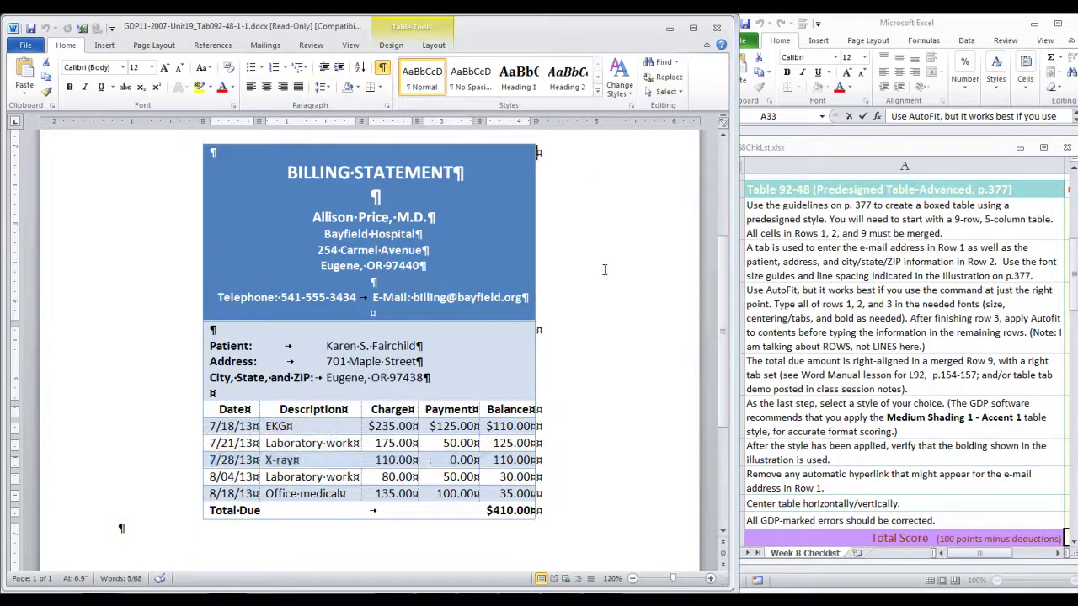
pyautogui.click(539, 152)
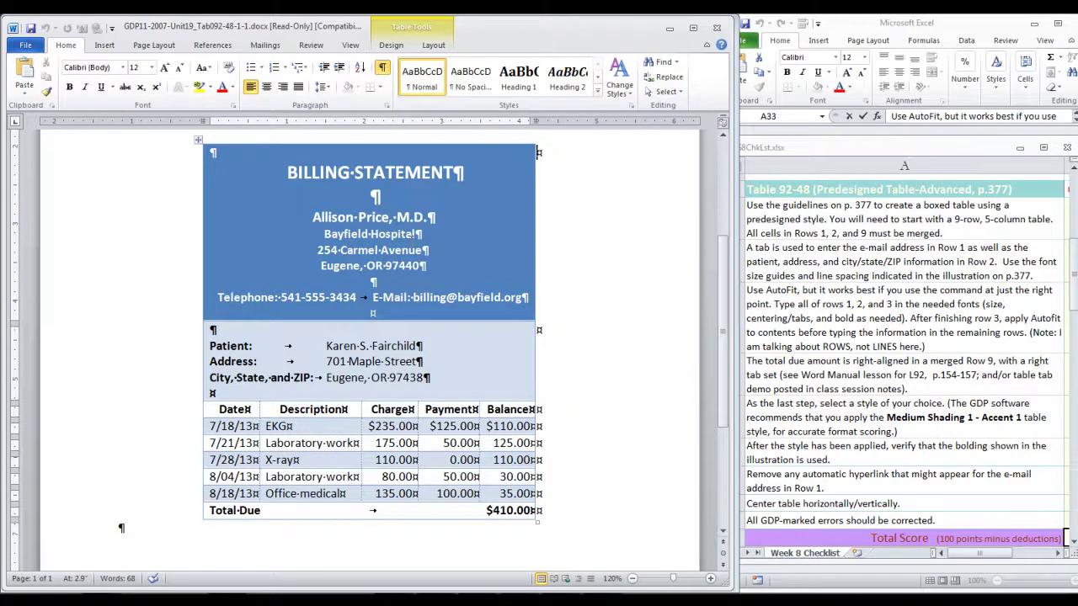
pyautogui.moveTo(329, 234); pyautogui.dragTo(421, 234)
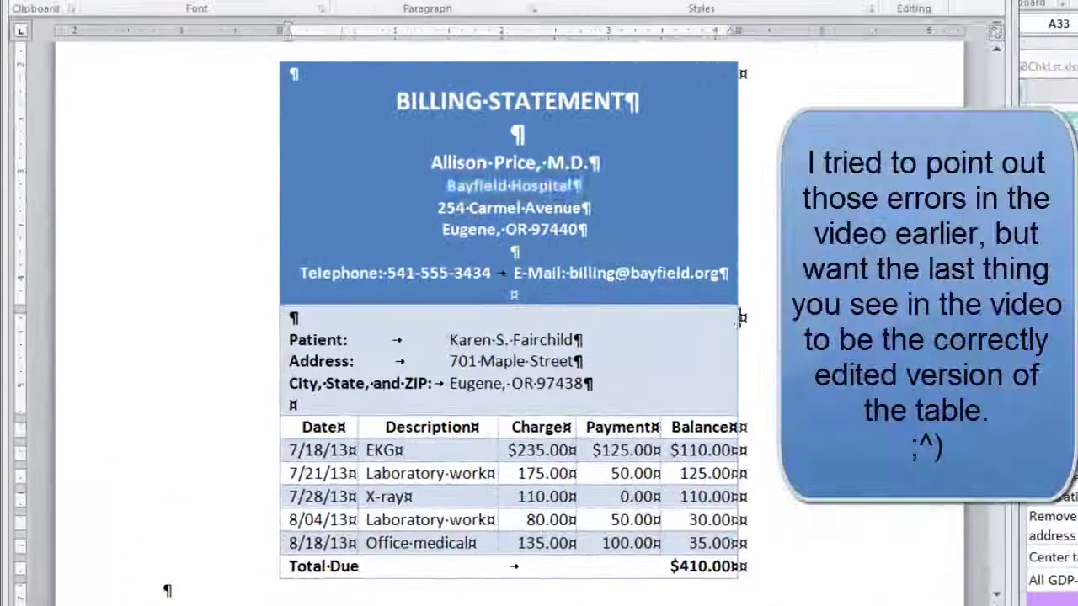
pyautogui.click(673, 305)
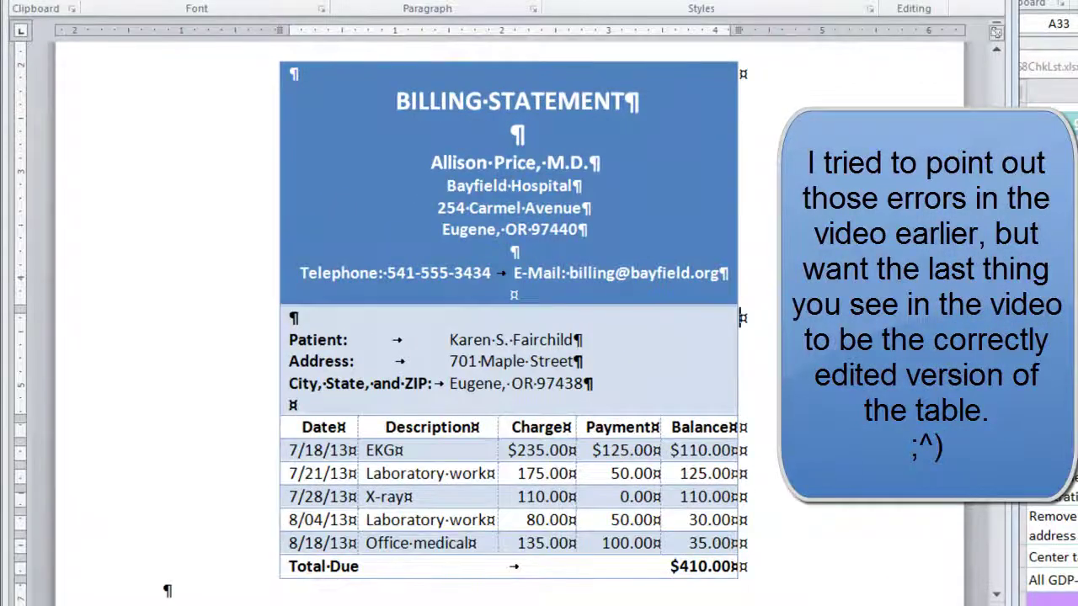